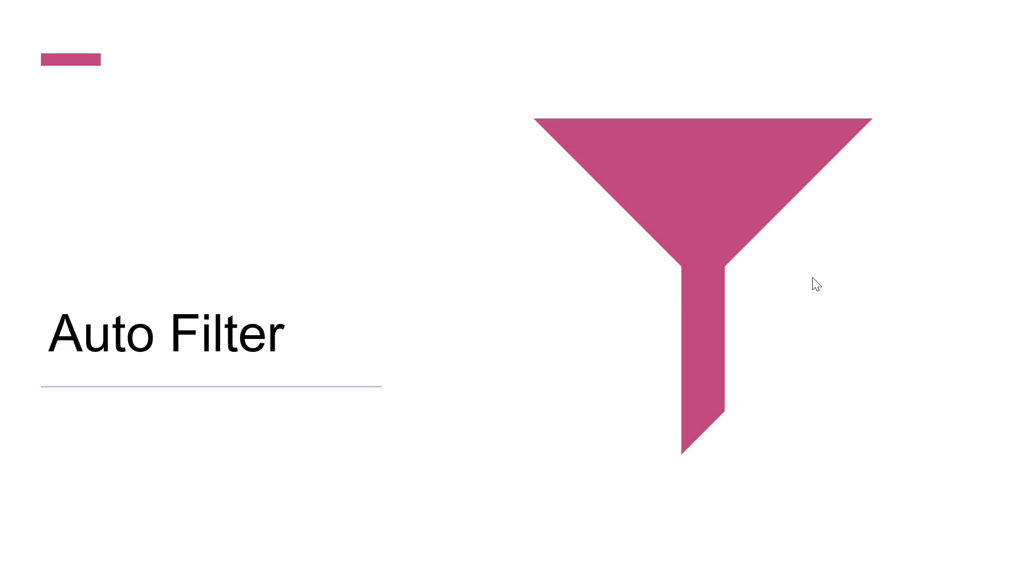
# Advance to the slide listing Filter Between Two Dates, Filter By Month and Filter Blank.
pyautogui.click(817, 284)
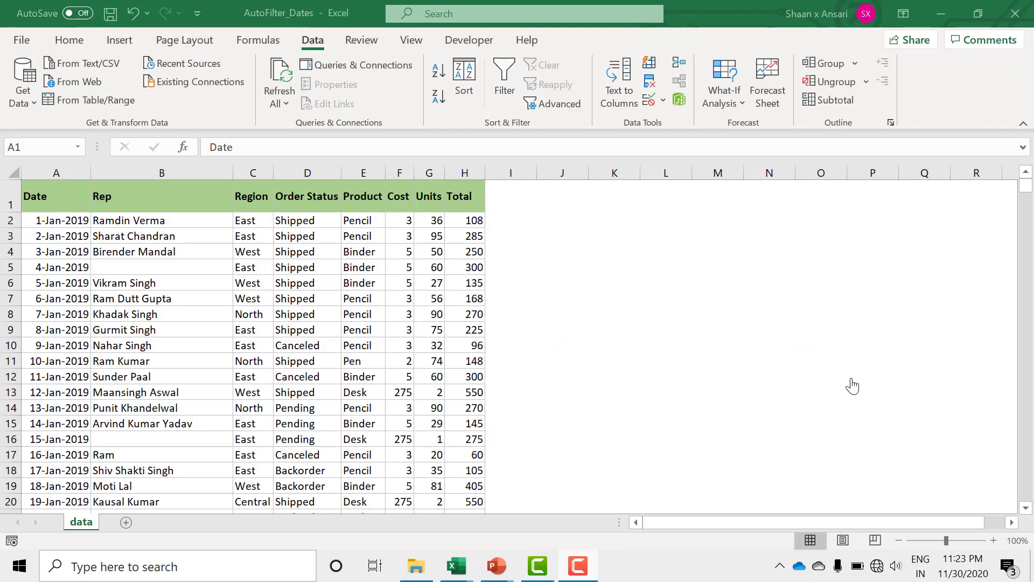
# Select Date header cell A1, then open the VBA editor with Alt+F11 to show Module1's three empty macros.
pyautogui.click(64, 190)
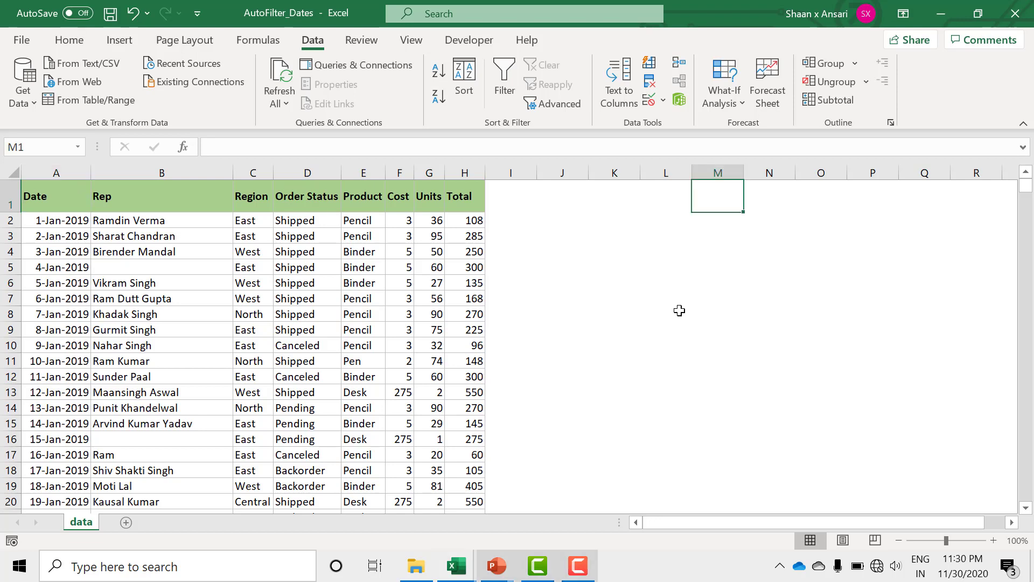
pyautogui.hotkey('alt', 'F11')
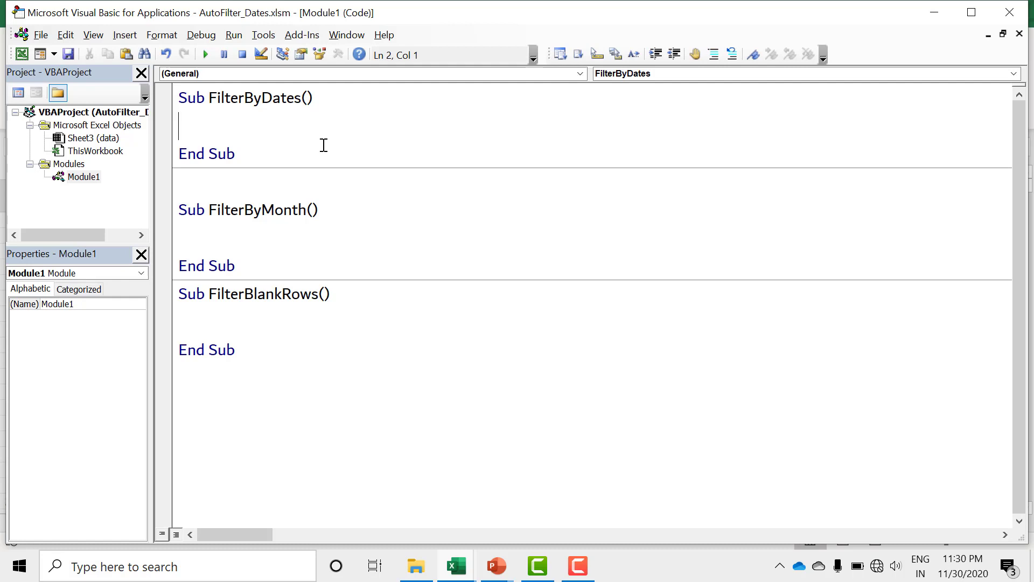
# Start FilterByDates with Range("A1").AutoFilter Field:= using IntelliSense.
pyautogui.write('Range')
pyautogui.write('("A1')
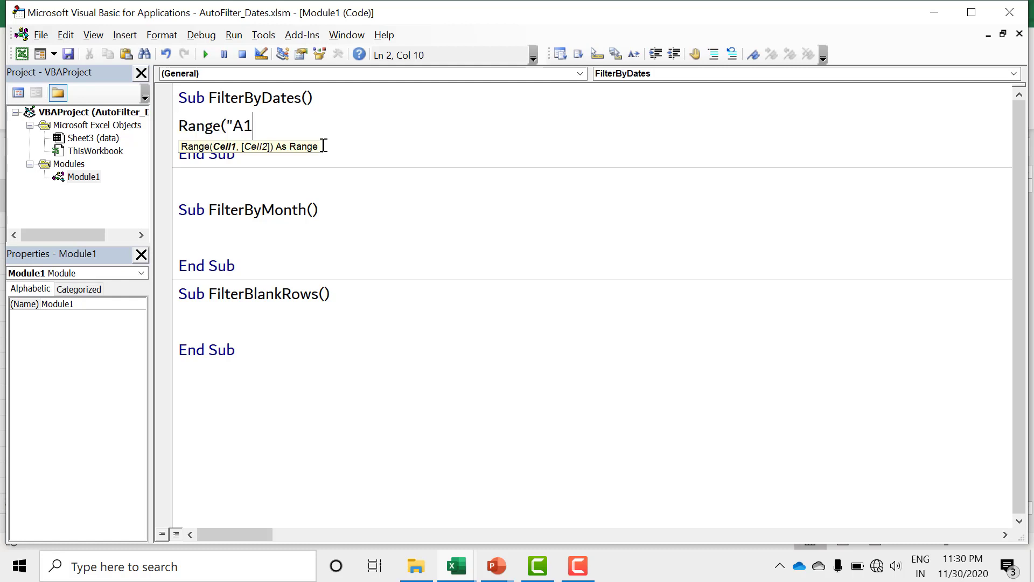
pyautogui.write('").')
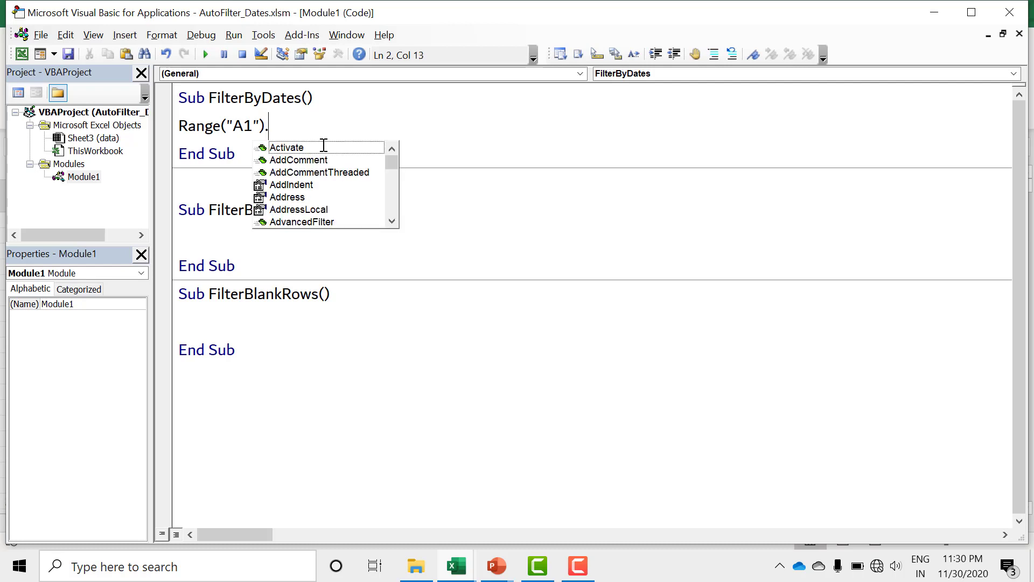
pyautogui.write('au')
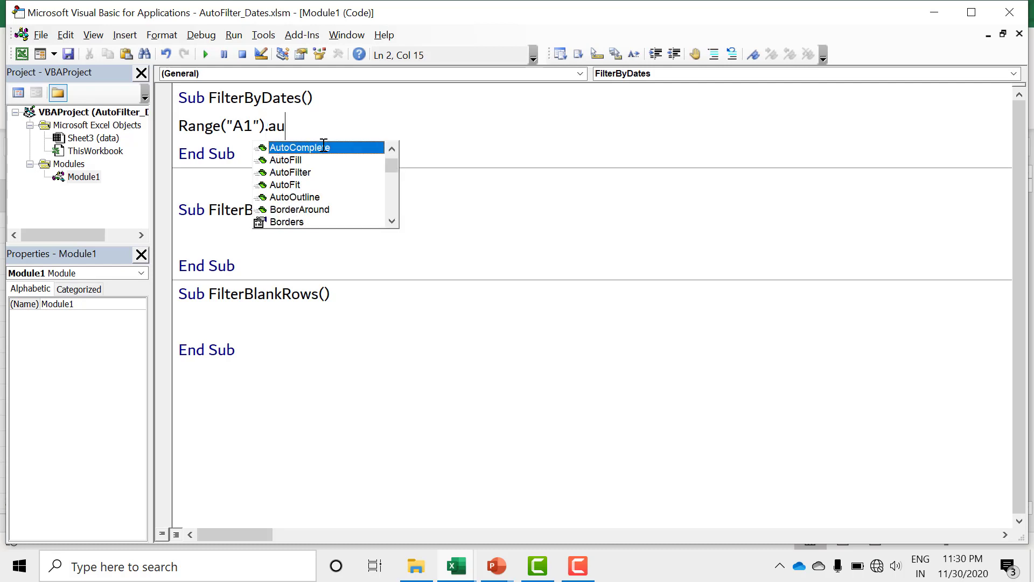
pyautogui.press('Down')
pyautogui.press('Down')
pyautogui.press('Tab')
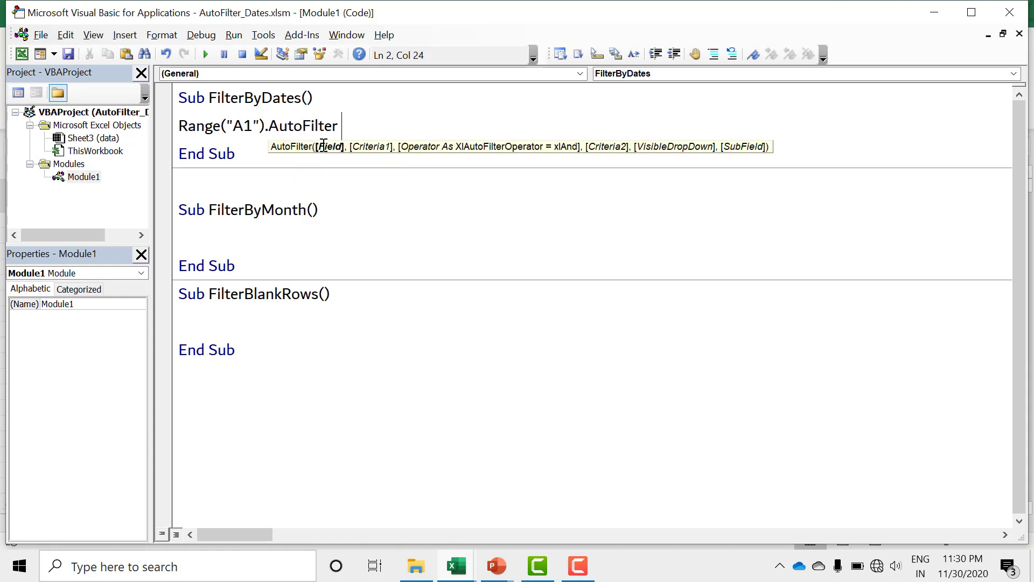
pyautogui.write('Field')
pyautogui.write(':=')
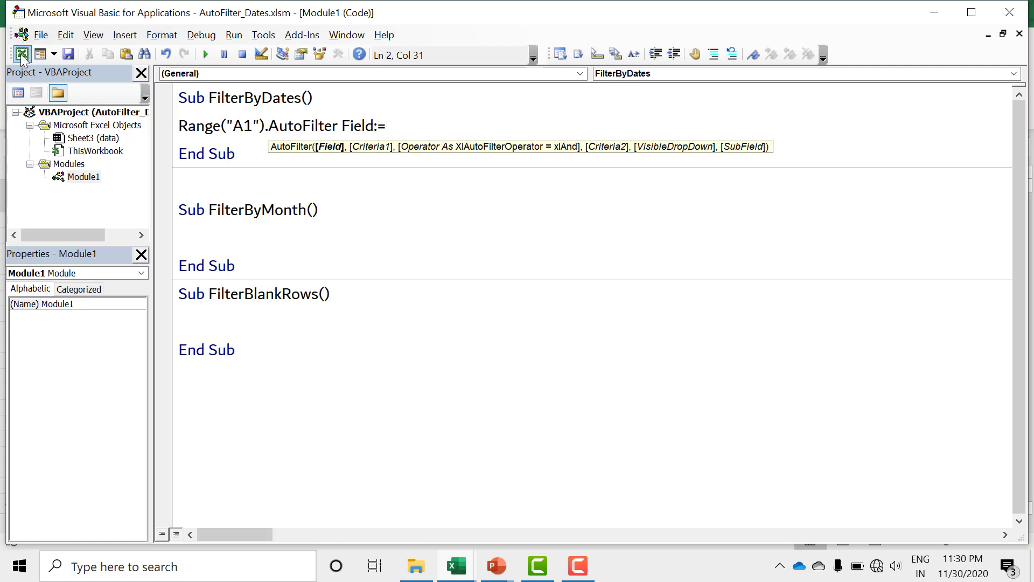
# Confirm in the workbook that Date is column A, the first field, then return to the code.
pyautogui.click(21, 54)
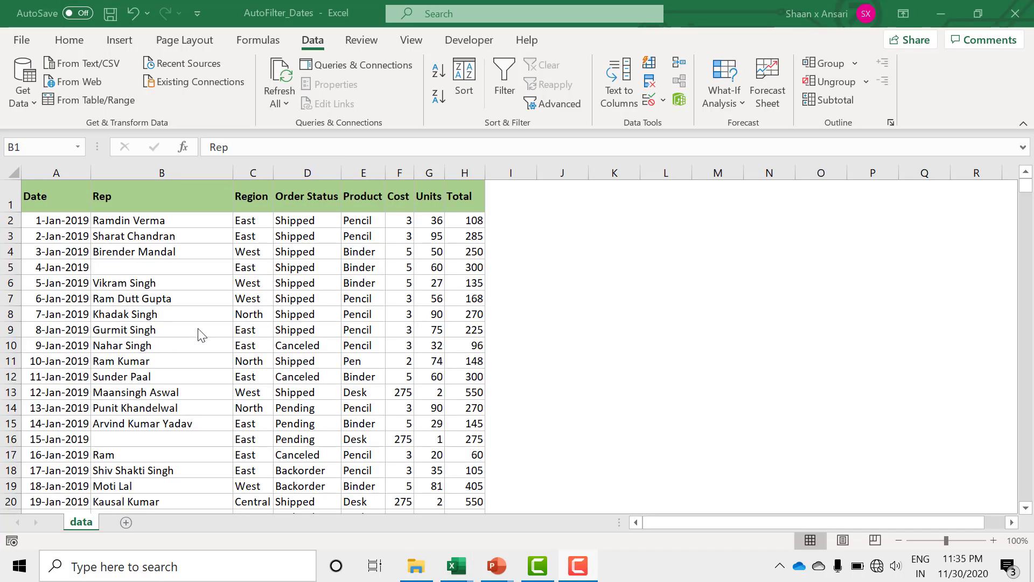
pyautogui.click(69, 174)
pyautogui.click(69, 174)
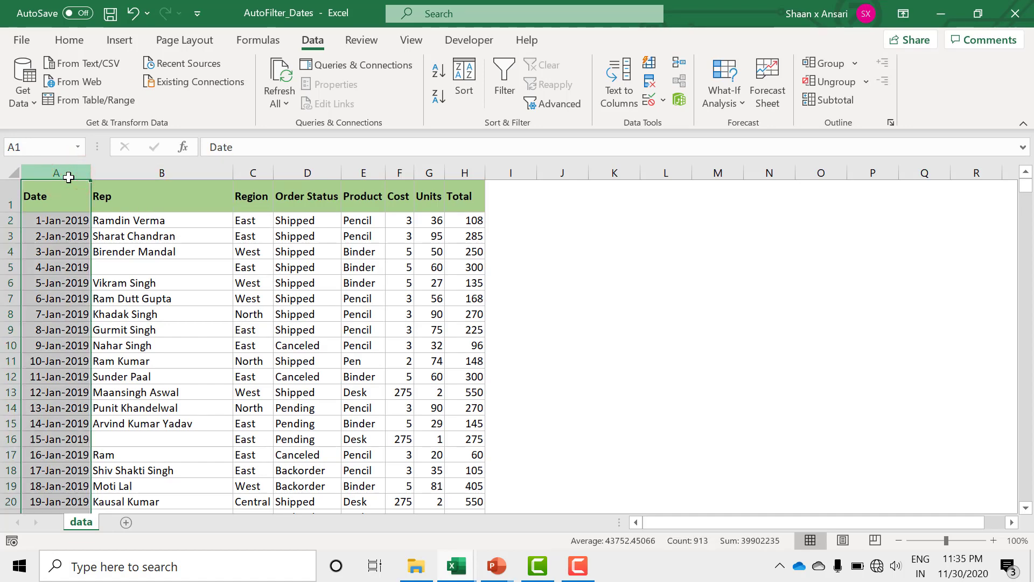
pyautogui.hotkey('alt', 'F11')
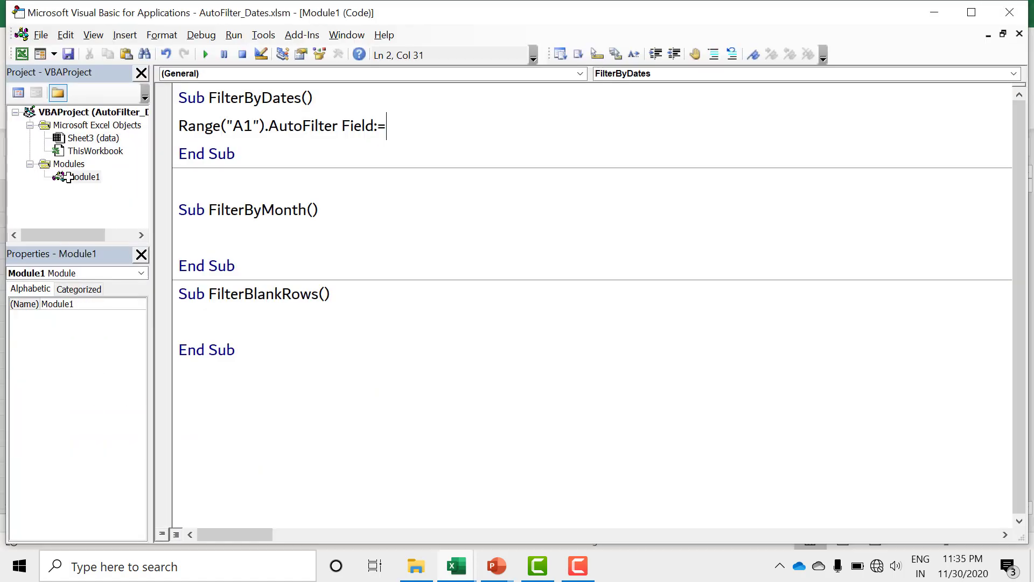
# Complete FilterByDates with Field:=1 and Criteria1:=">=2020-11-15", then run it to show 106 of 912 records.
pyautogui.write('1')
pyautogui.click(465, 131)
pyautogui.write(',')
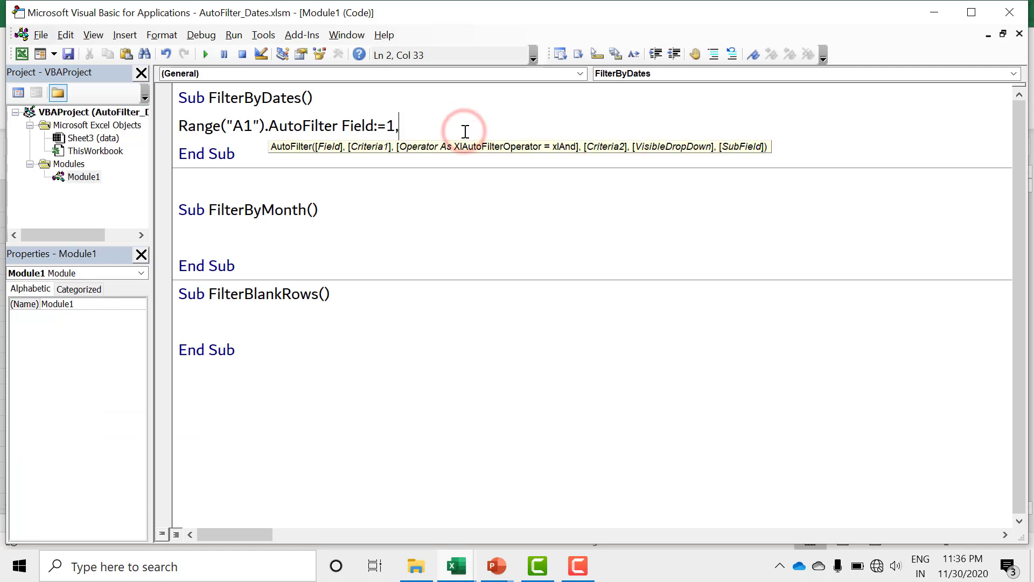
pyautogui.write(' _')
pyautogui.press('Return')
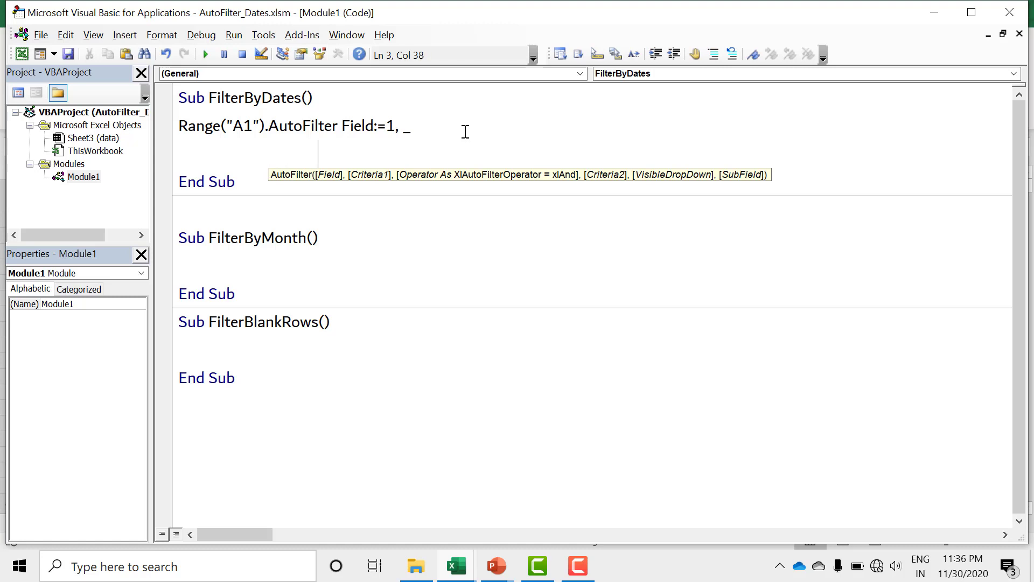
pyautogui.write('C')
pyautogui.write('riteria')
pyautogui.write('1:=')
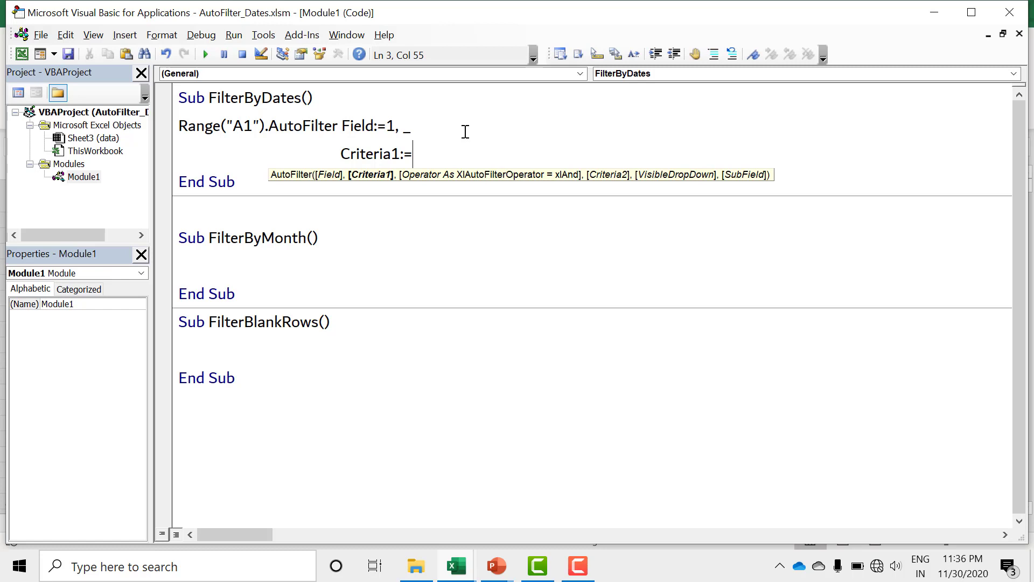
pyautogui.write('">=')
pyautogui.write('2020')
pyautogui.write('-')
pyautogui.write('11')
pyautogui.write('-1')
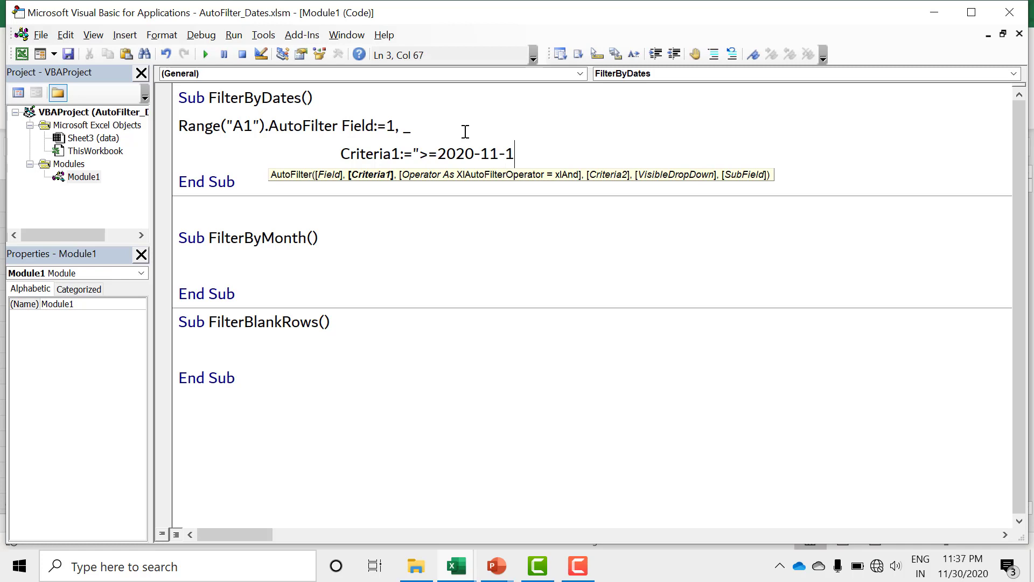
pyautogui.write('5"')
pyautogui.press('Escape')
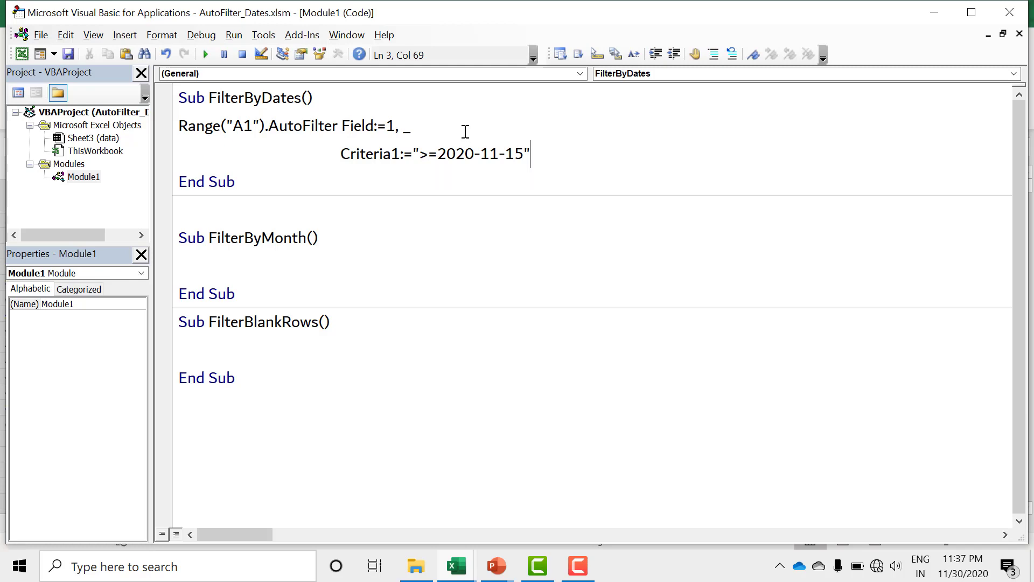
pyautogui.press('F5')
pyautogui.hotkey('alt', 'F11')
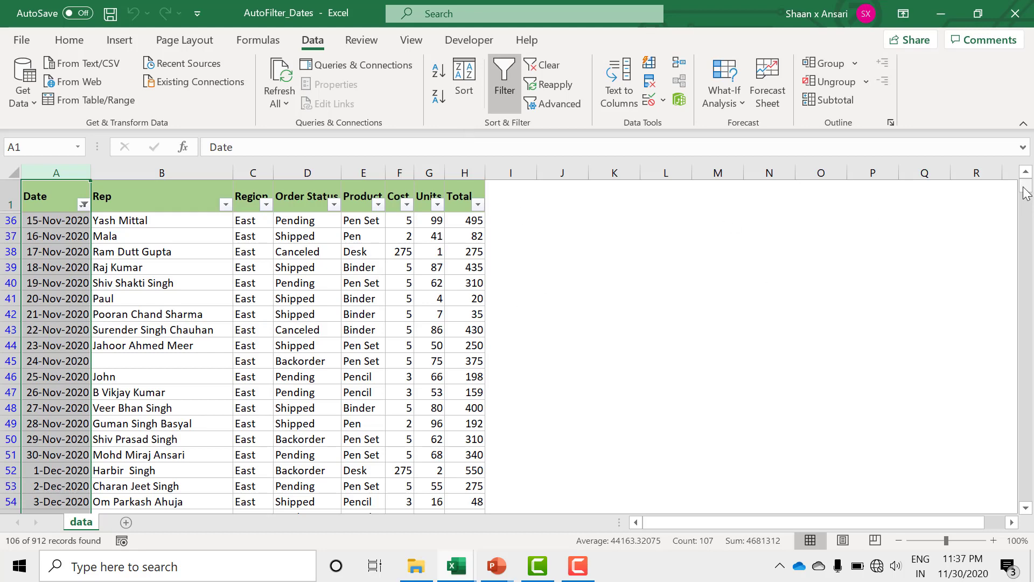
# Scroll through the 106 filtered records dated 15-Nov-2020 onward.
pyautogui.moveTo(1026, 194); pyautogui.dragTo(1033, 336)
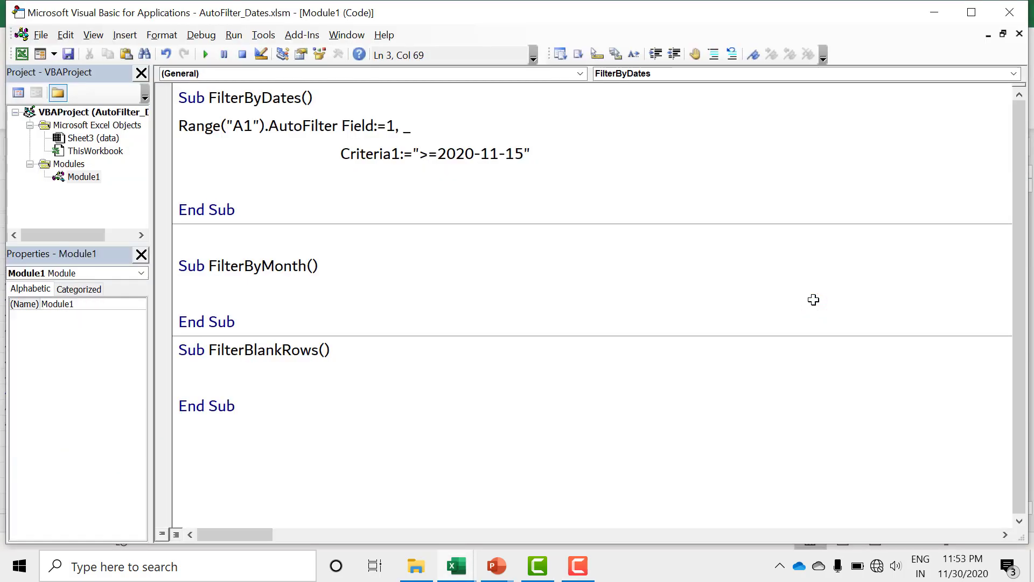
# Add Criteria2:="<=2020-11-17" on a continued line after Criteria1 in FilterByDates.
pyautogui.write(', ')
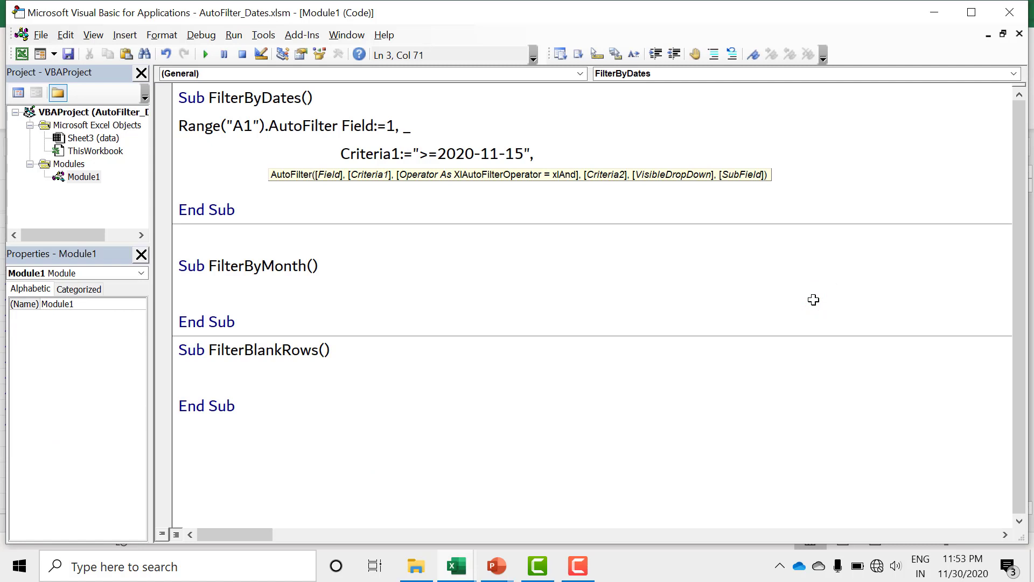
pyautogui.write('_')
pyautogui.press('Return')
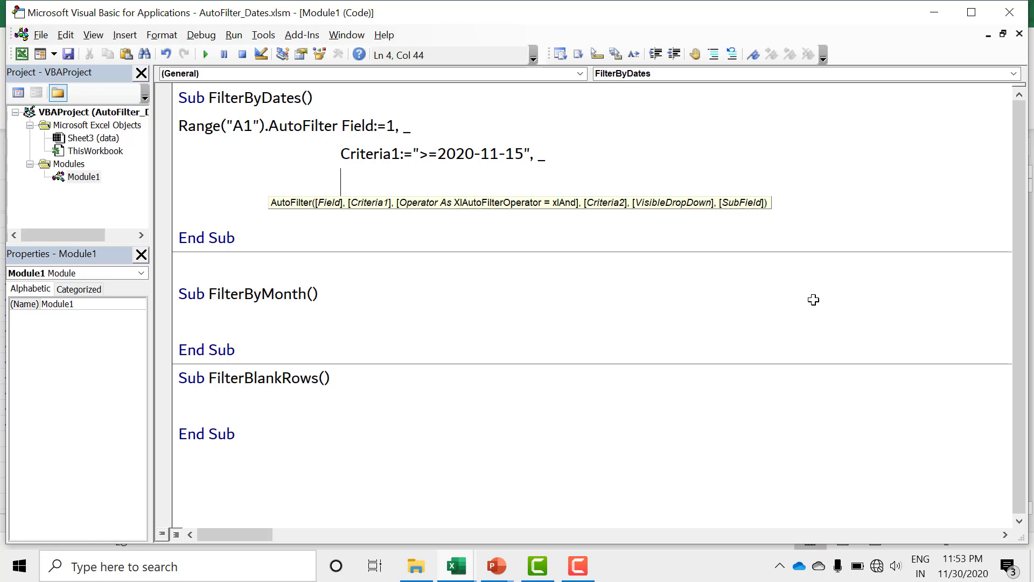
pyautogui.write('Criter')
pyautogui.write('ia2:=')
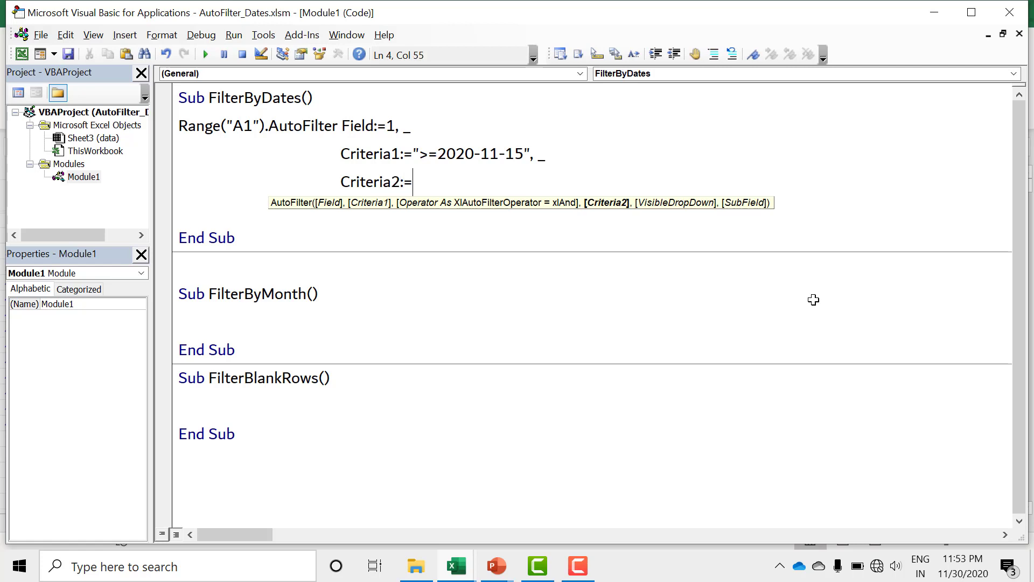
pyautogui.write('"<=')
pyautogui.write('2020')
pyautogui.write('-11-')
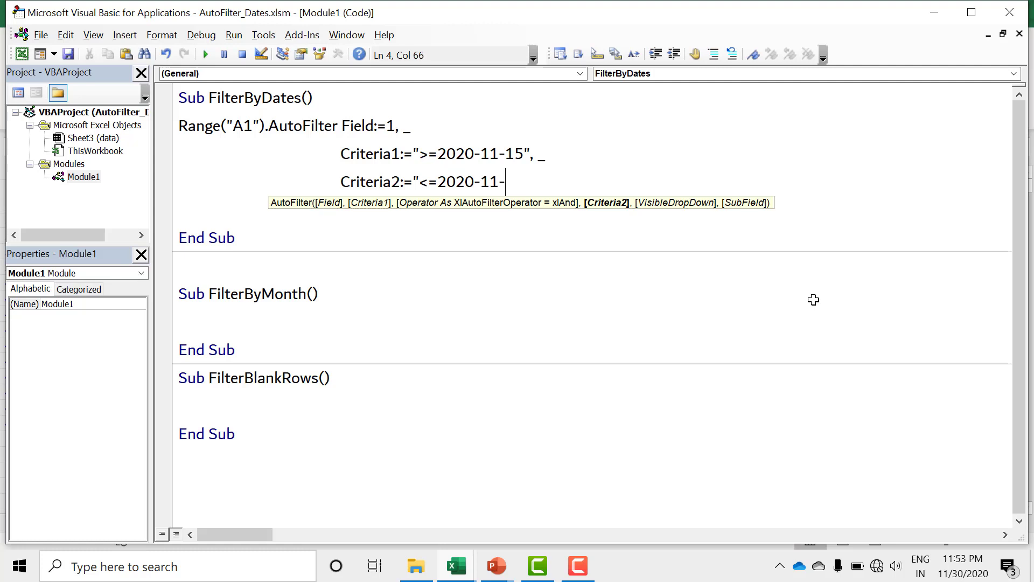
pyautogui.write('17"')
pyautogui.write(', _')
pyautogui.press('Return')
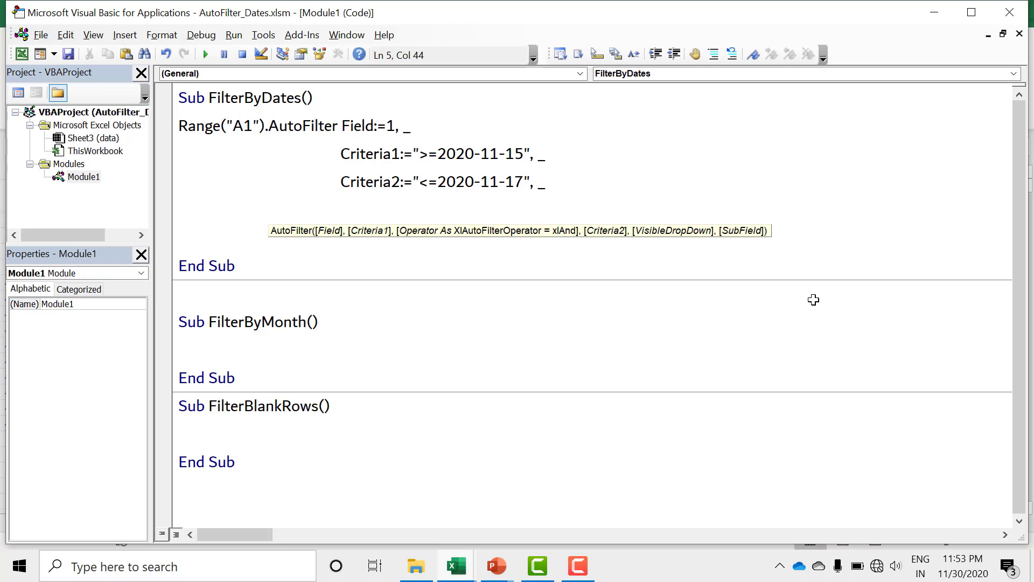
# Add Operator:=xlAnd to combine the two date criteria, then view the filtered workbook.
pyautogui.write('O')
pyautogui.write('peratore')
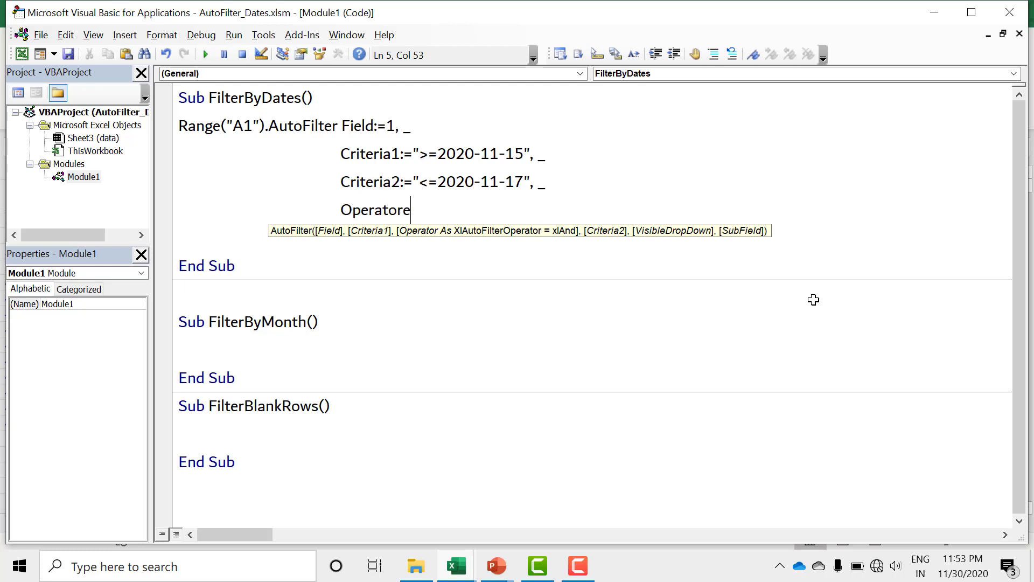
pyautogui.press('BackSpace')
pyautogui.write(':=')
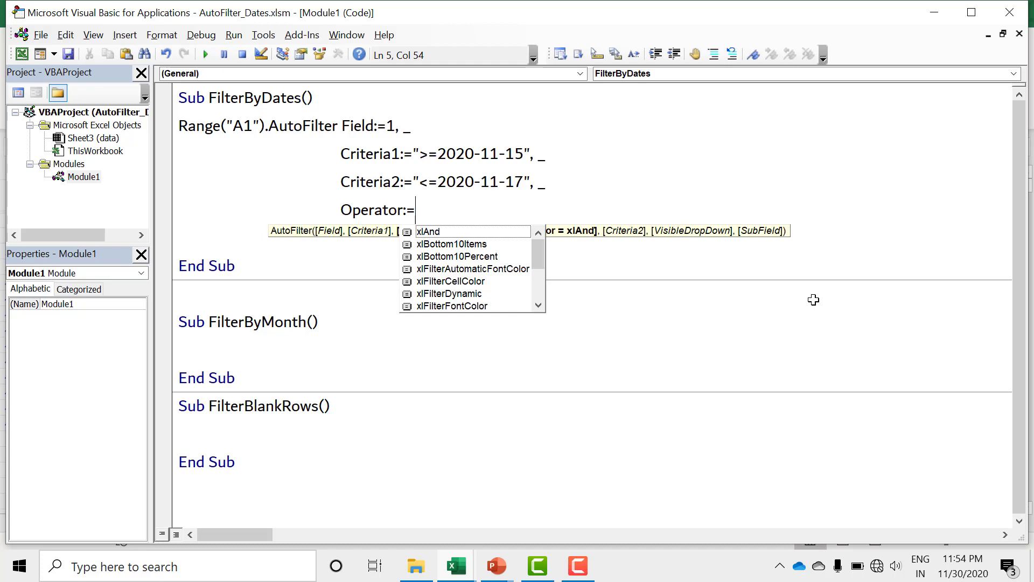
pyautogui.write('xl')
pyautogui.press('Tab')
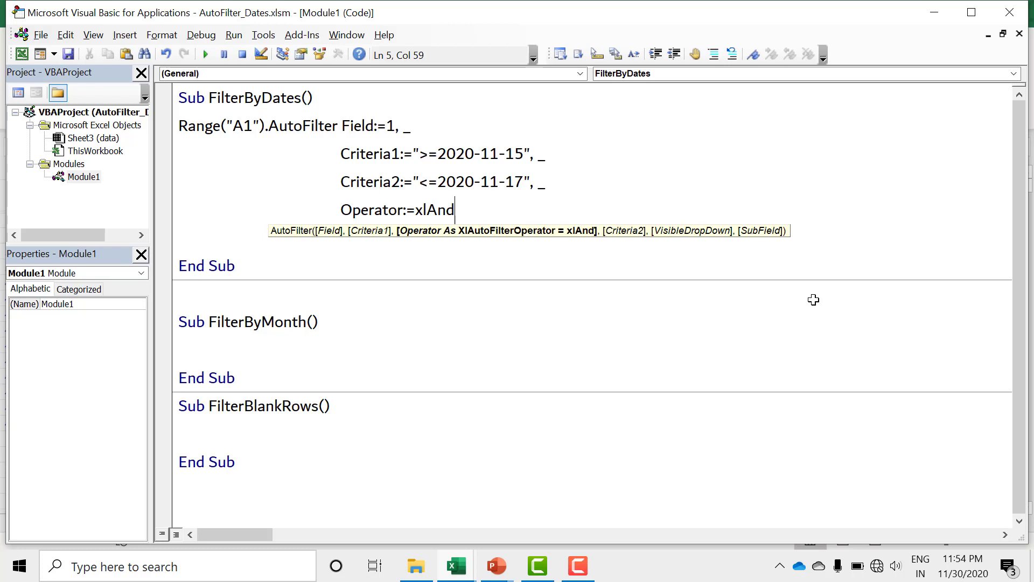
pyautogui.press('Escape')
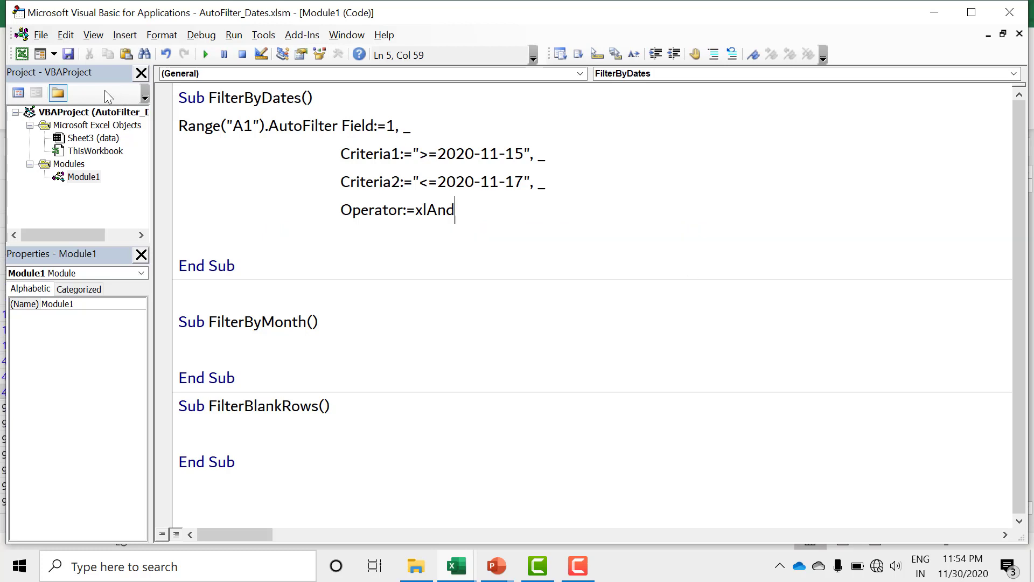
pyautogui.click(20, 55)
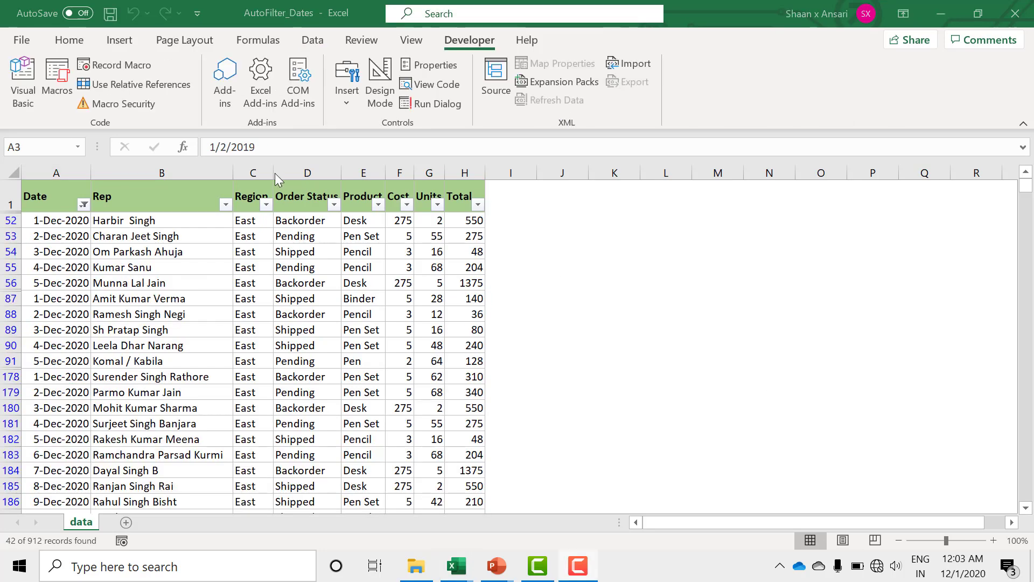
# Open the Visual Basic editor from the Developer tab.
pyautogui.click(22, 80)
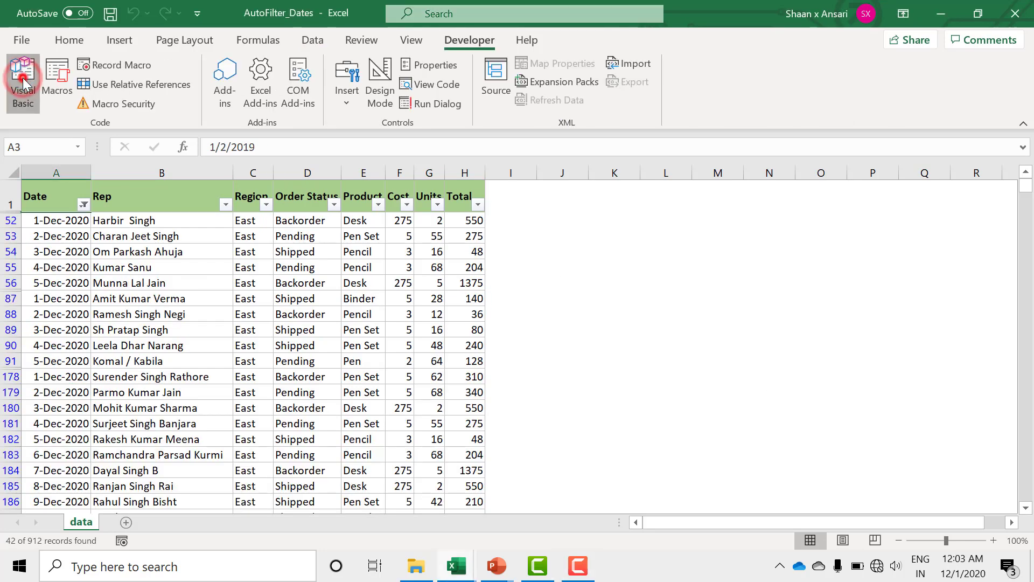
# Replace the January period criterion in FilterByMonth with xlFilterThisMonth.
pyautogui.doubleClick(508, 371)
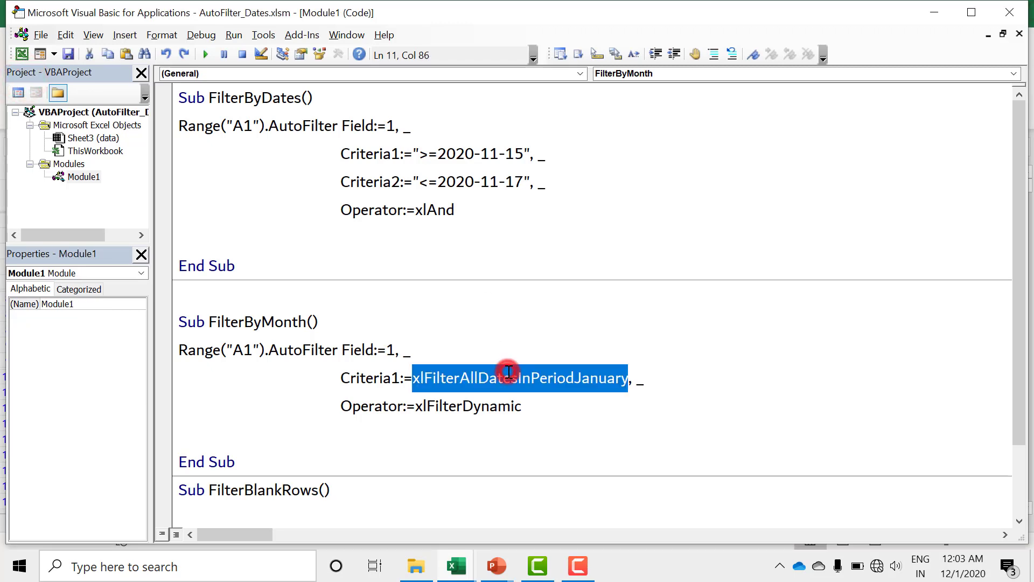
pyautogui.write('xlF')
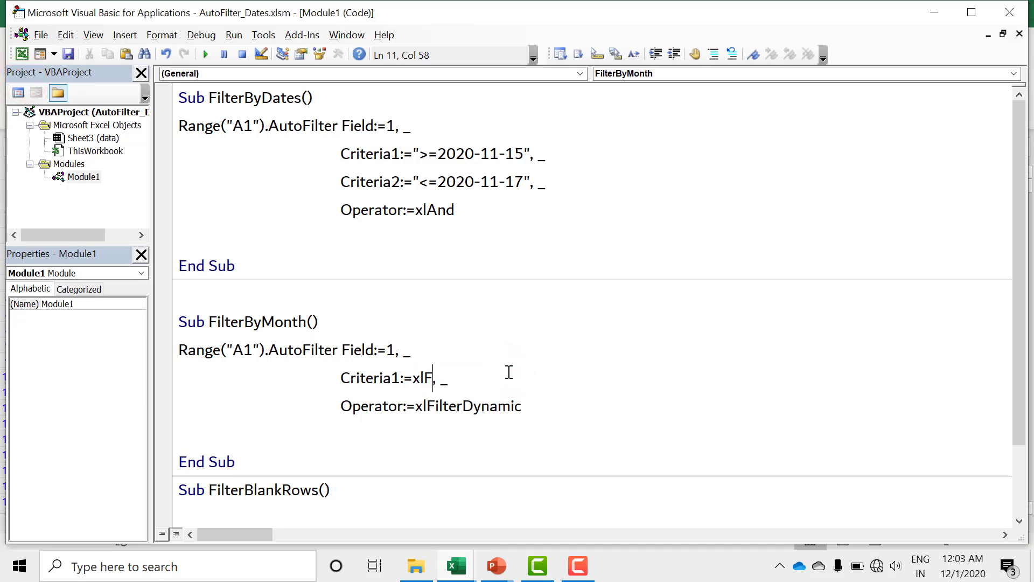
pyautogui.write('il')
pyautogui.hotkey('ctrl', 'space')
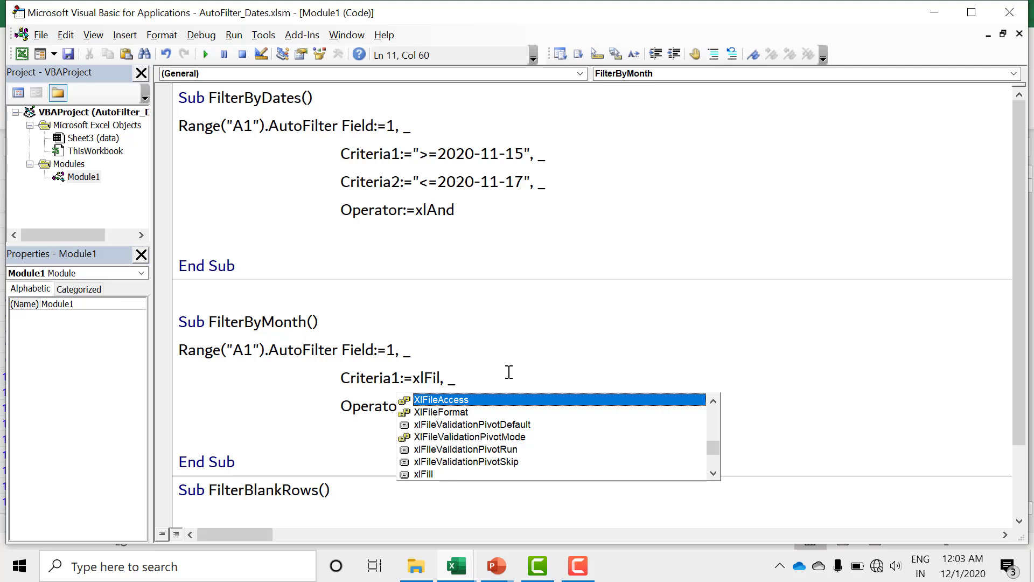
pyautogui.write('terthi')
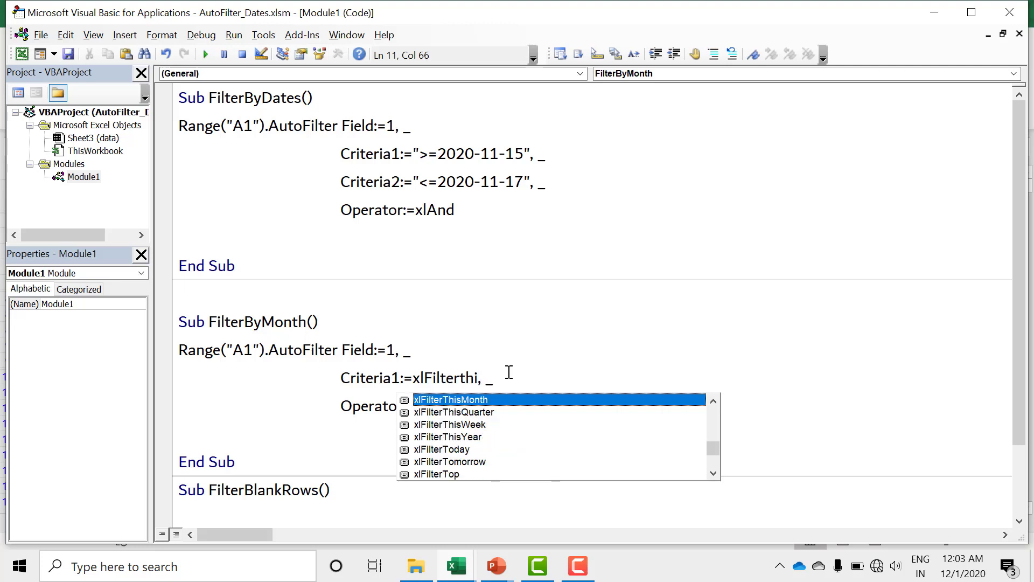
pyautogui.press('Tab')
# Run FilterByMonth, review the 42 December 2020 records in Excel, then return to the editor.
pyautogui.click(205, 55)
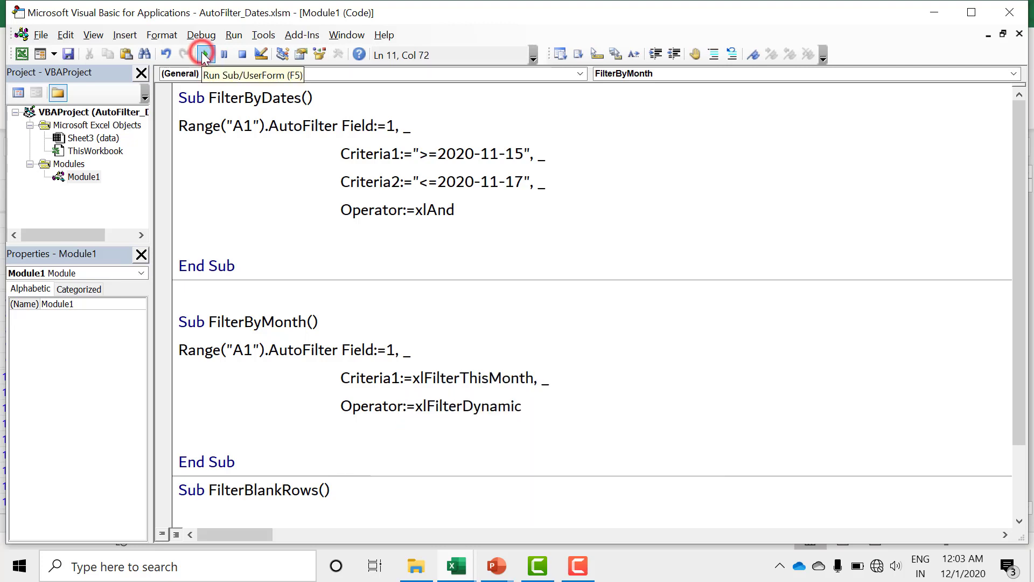
pyautogui.hotkey('alt', 'F11')
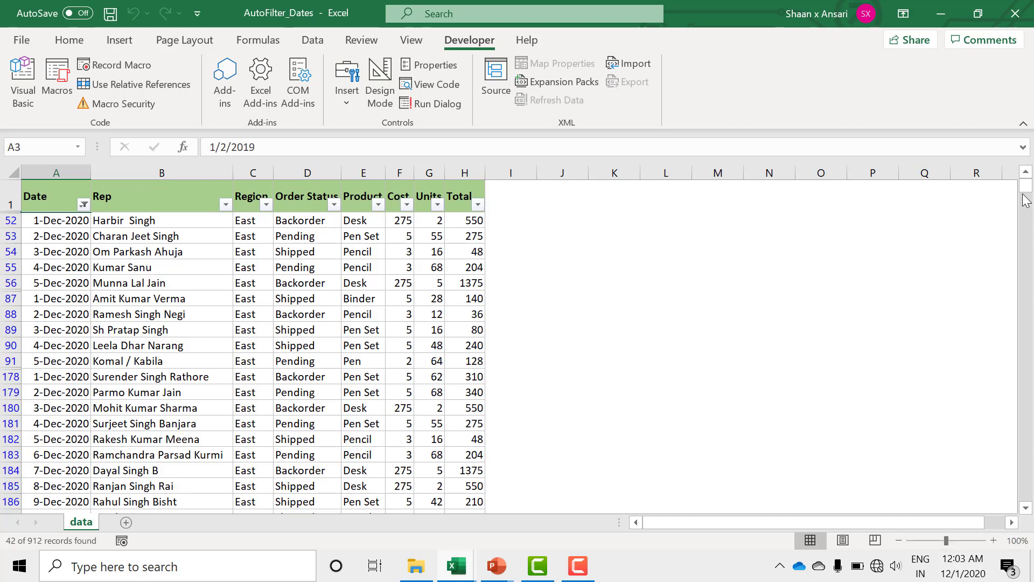
pyautogui.moveTo(1024, 189); pyautogui.dragTo(1030, 262)
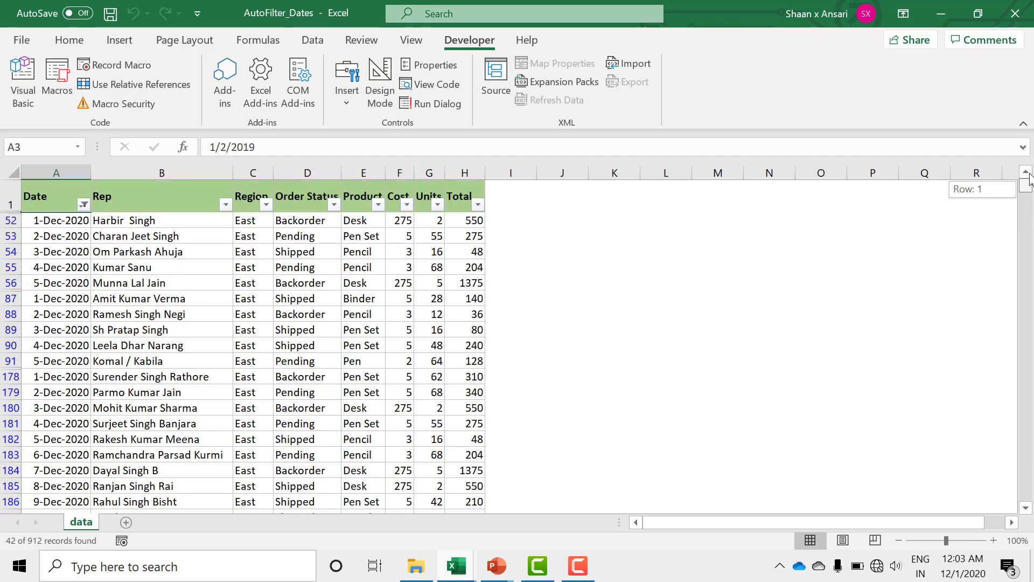
pyautogui.moveTo(1030, 262); pyautogui.dragTo(1026, 186)
pyautogui.click(23, 78)
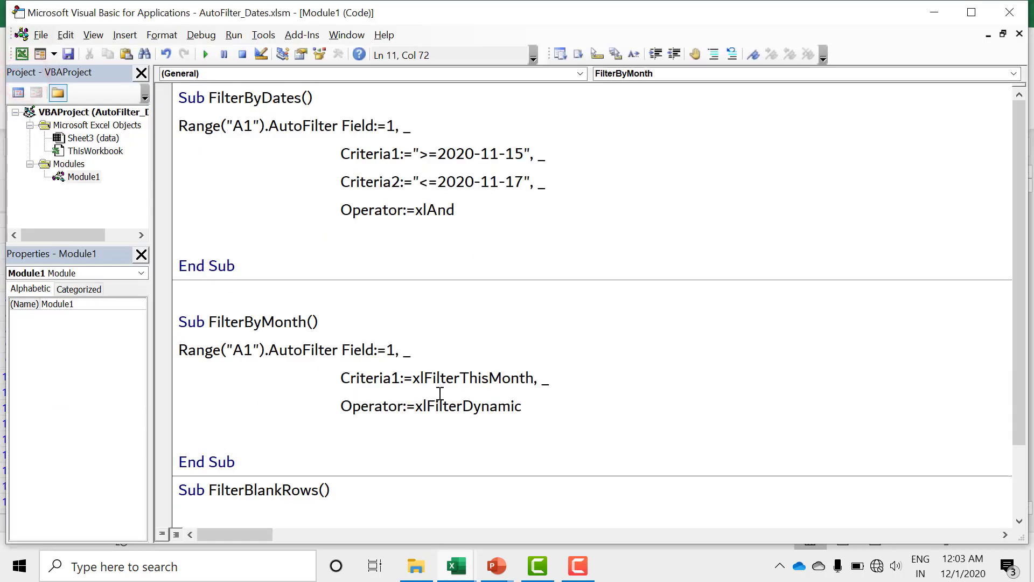
# Browse the xlFilterAllDatesInPeriod… date-period constants, then keep xlFilterThisMonth as the criterion.
pyautogui.doubleClick(442, 380)
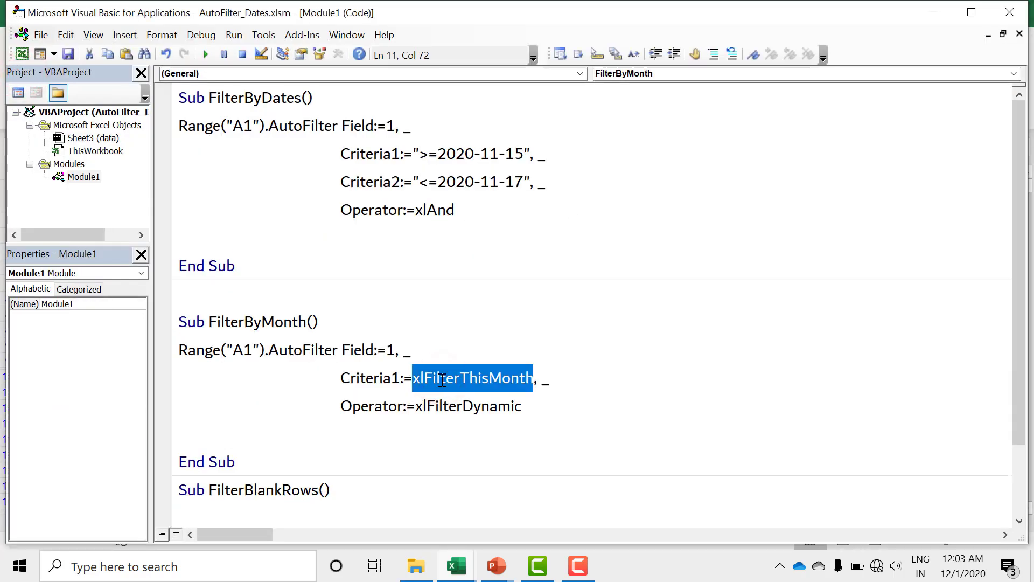
pyautogui.write('xlF')
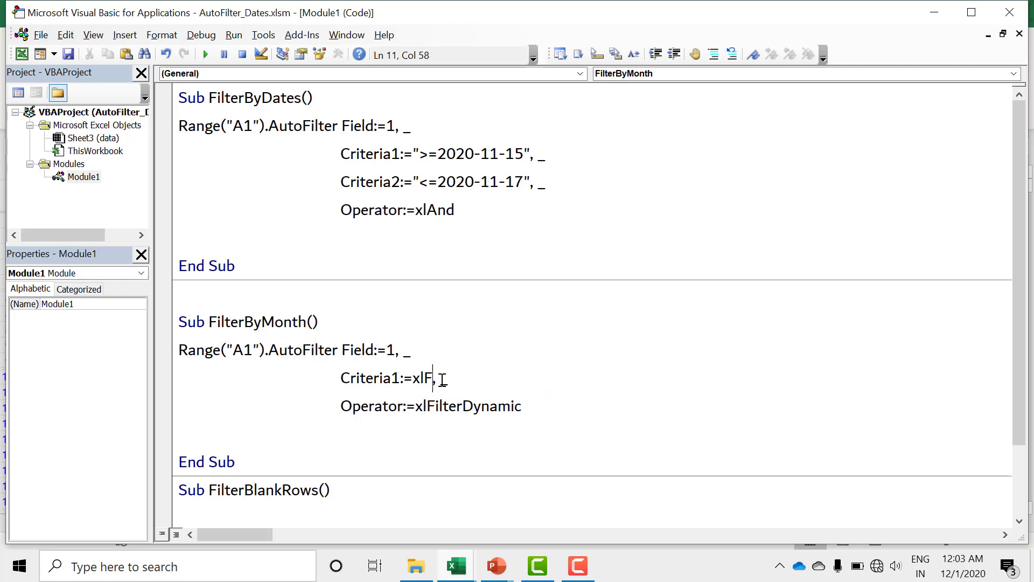
pyautogui.write('ilt')
pyautogui.hotkey('ctrl', 'space')
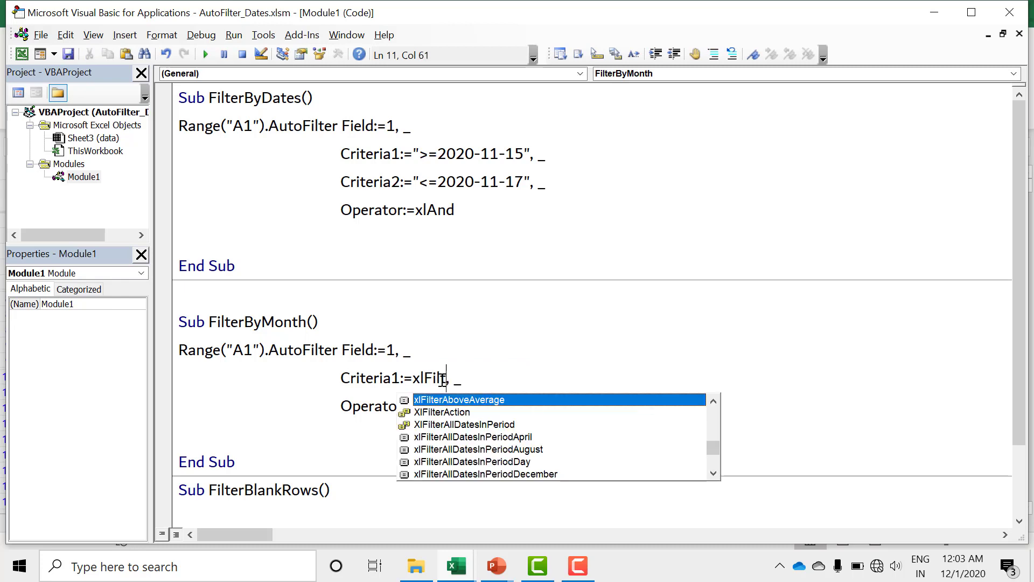
pyautogui.press('Down')
pyautogui.press('Down')
pyautogui.press('Down')
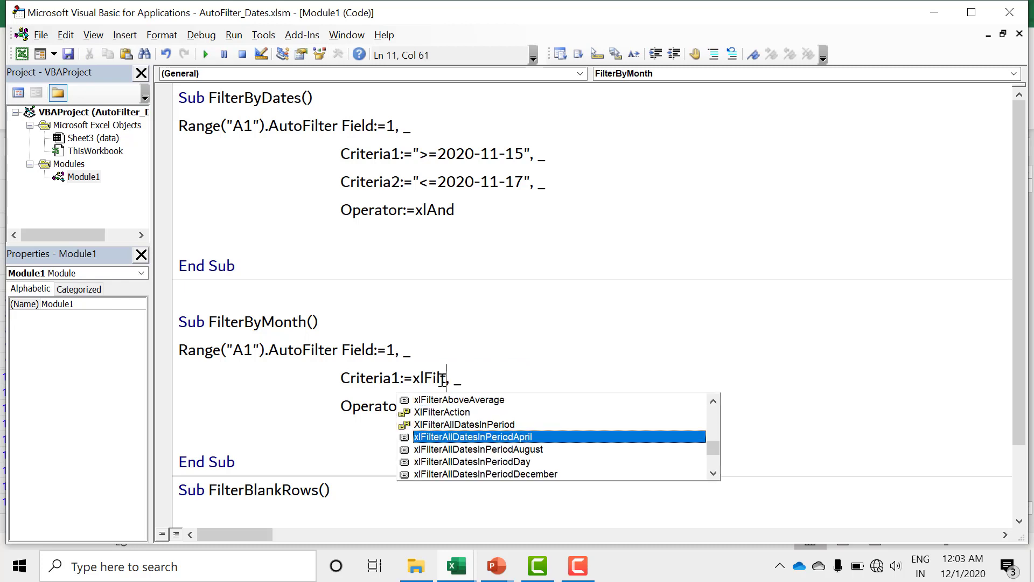
pyautogui.press('Down')
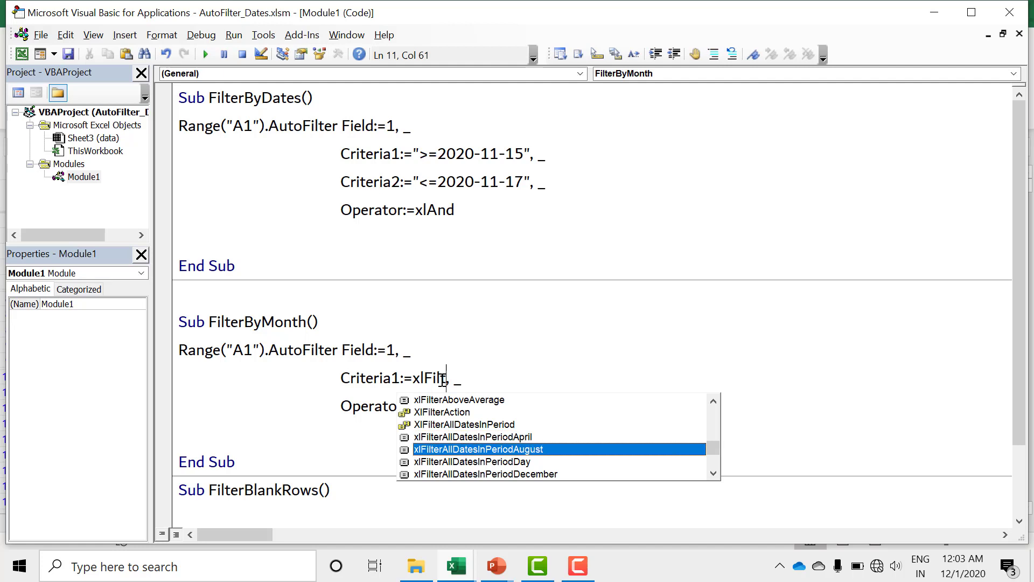
pyautogui.press('Down')
pyautogui.press('Down')
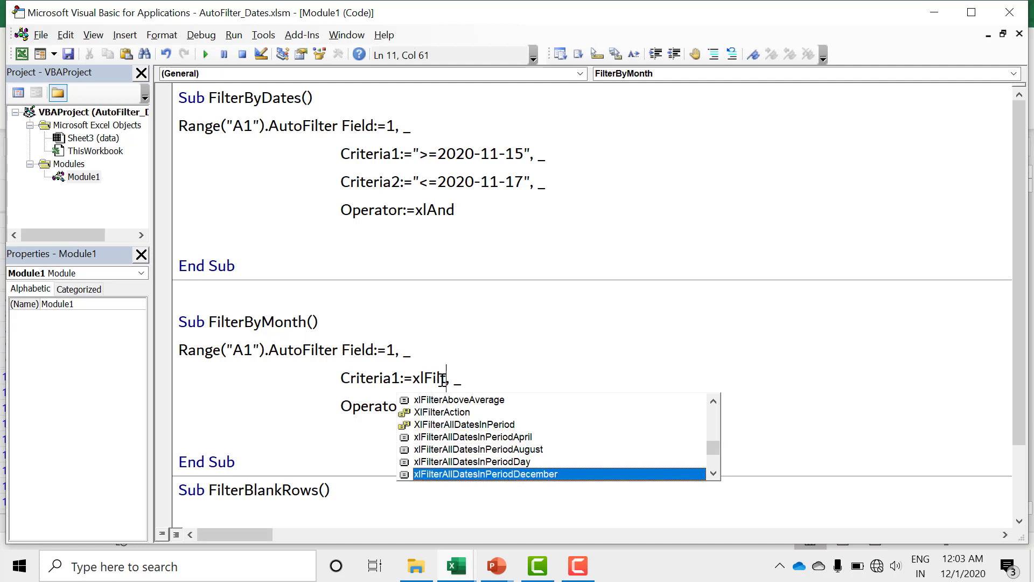
pyautogui.press('Down')
pyautogui.press('Down')
pyautogui.press('Down')
pyautogui.press('Down')
pyautogui.press('Up')
pyautogui.press('Up')
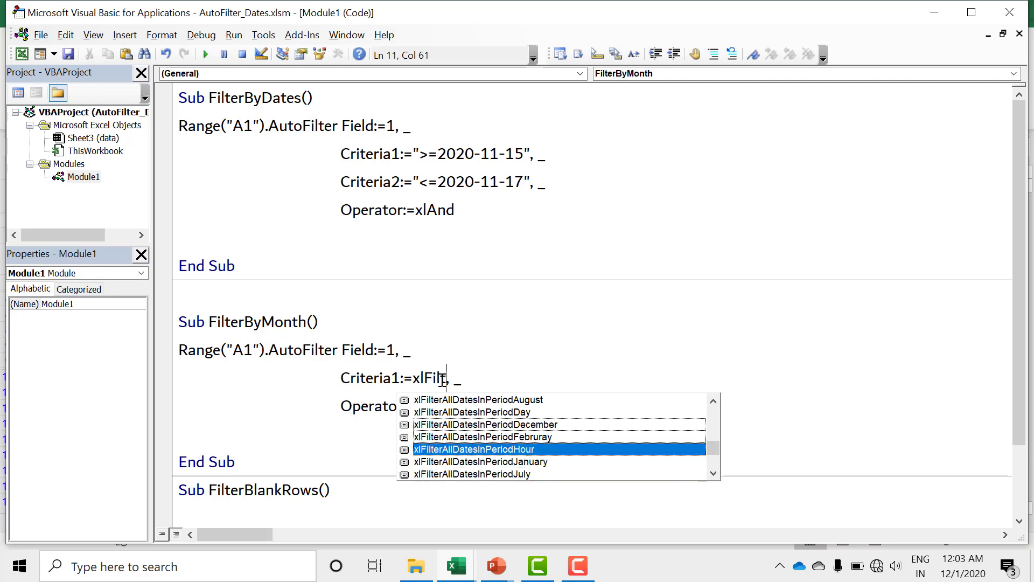
pyautogui.press('Down')
pyautogui.press('Down')
pyautogui.press('Down')
pyautogui.press('Down')
pyautogui.press('Down')
pyautogui.press('Down')
pyautogui.press('Down')
pyautogui.press('Down')
pyautogui.press('Down')
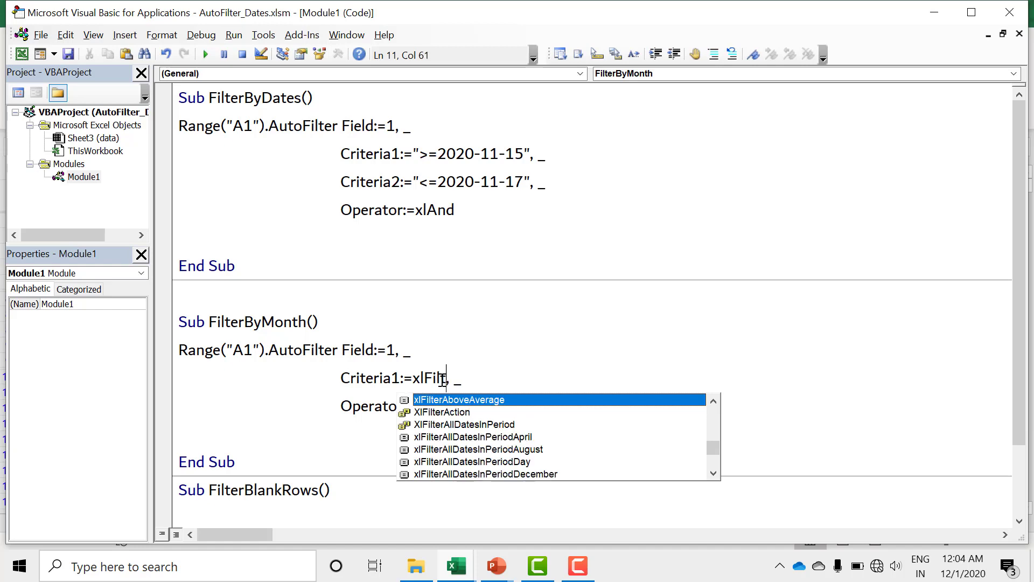
pyautogui.write('erT')
pyautogui.press('Tab')
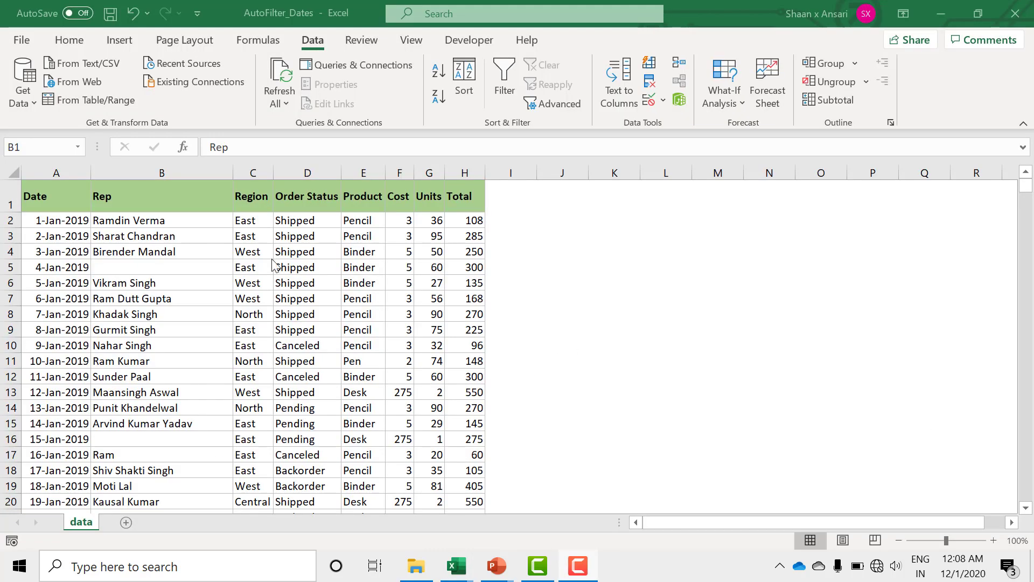
# Select the Rep header in B1, then return to the empty FilterBlankRows macro.
pyautogui.click(161, 197)
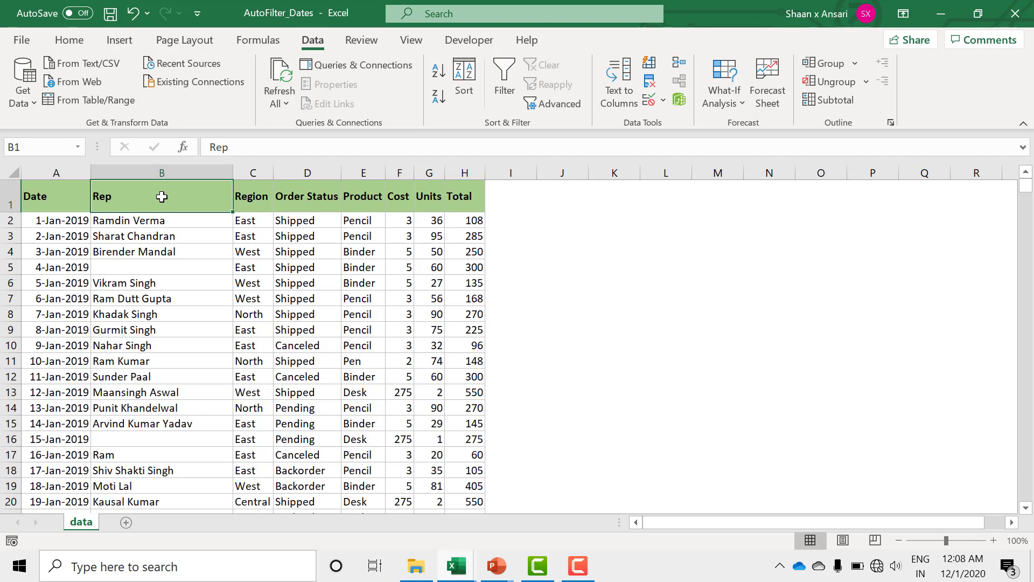
pyautogui.hotkey('alt', 'F11')
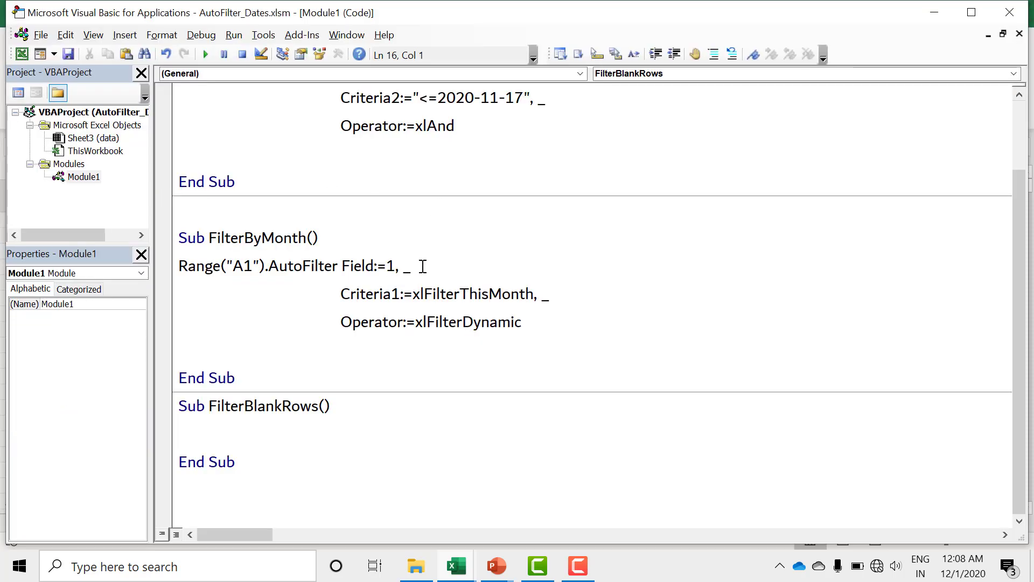
# Copy the Range("A1").AutoFilter Field:=1 statement into FilterBlankRows.
pyautogui.click(394, 268)
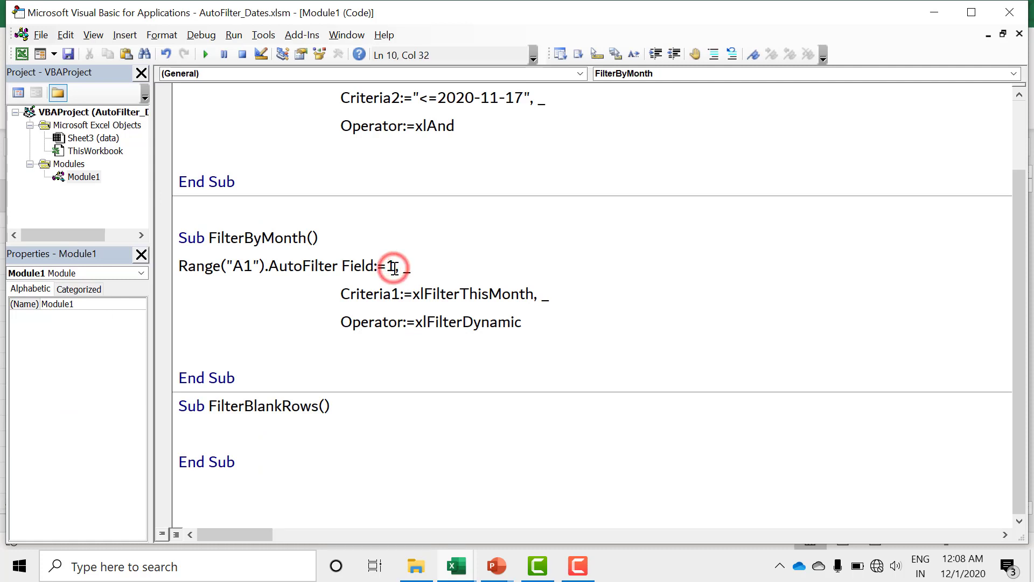
pyautogui.hotkey('ctrl', 'shift', 'Left')
pyautogui.hotkey('ctrl', 'shift', 'Left')
pyautogui.hotkey('ctrl', 'shift', 'Left')
pyautogui.hotkey('ctrl', 'shift', 'Left')
pyautogui.hotkey('ctrl', 'shift', 'Left')
pyautogui.hotkey('ctrl', 'shift', 'Left')
pyautogui.hotkey('ctrl', 'shift', 'Left')
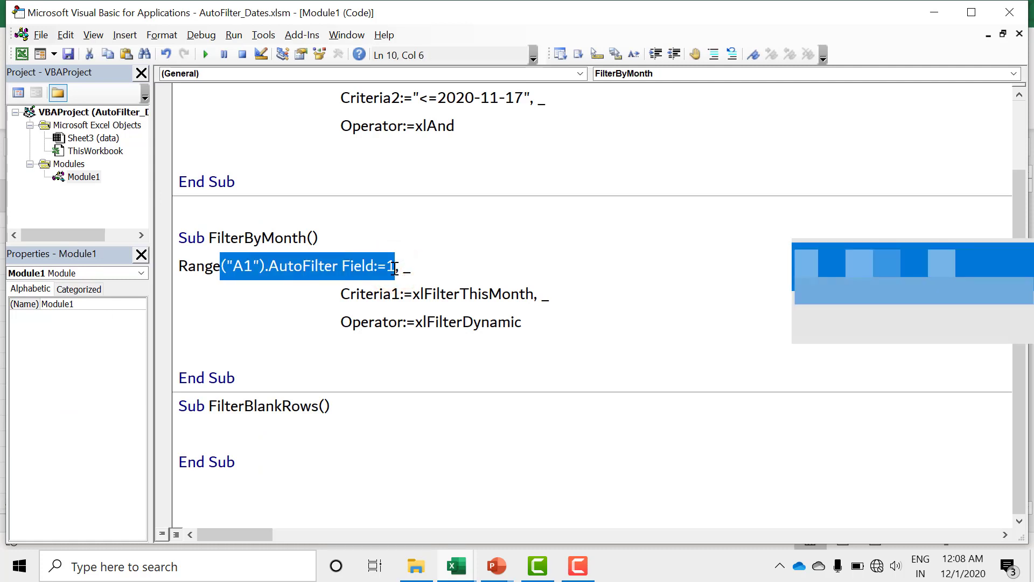
pyautogui.hotkey('shift', 'Home')
pyautogui.hotkey('ctrl', 'c')
pyautogui.click(275, 423)
pyautogui.hotkey('ctrl', 'v')
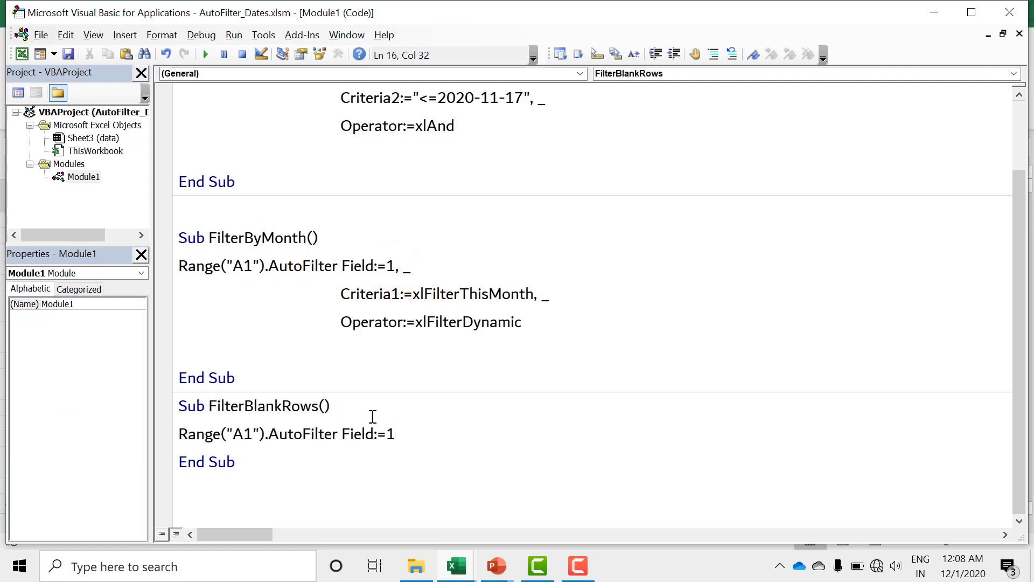
# Change it to Field:=2, _ with Criteria1:="=" on the continuation line.
pyautogui.press('BackSpace')
pyautogui.write('2, ')
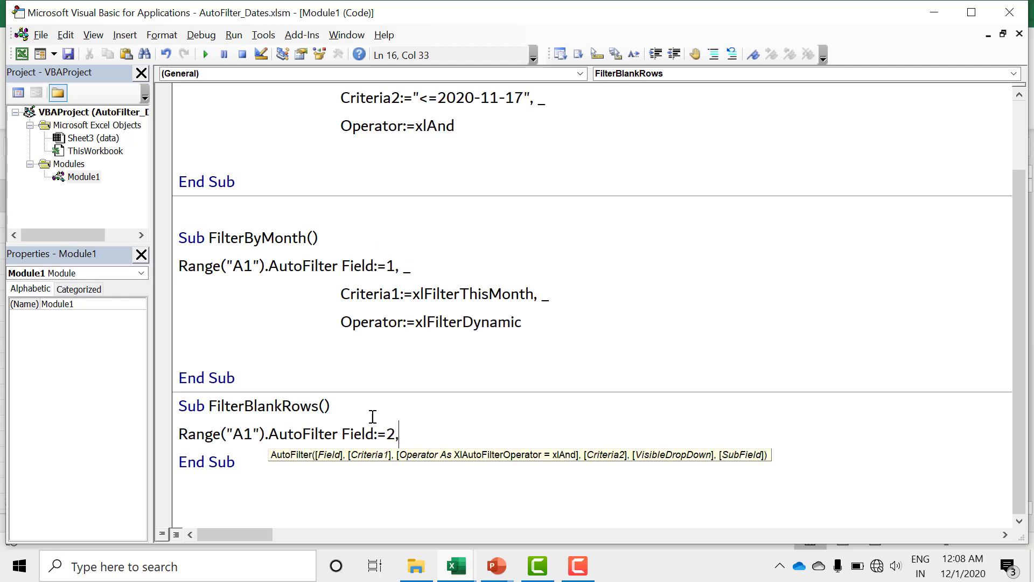
pyautogui.write('_')
pyautogui.press('Return')
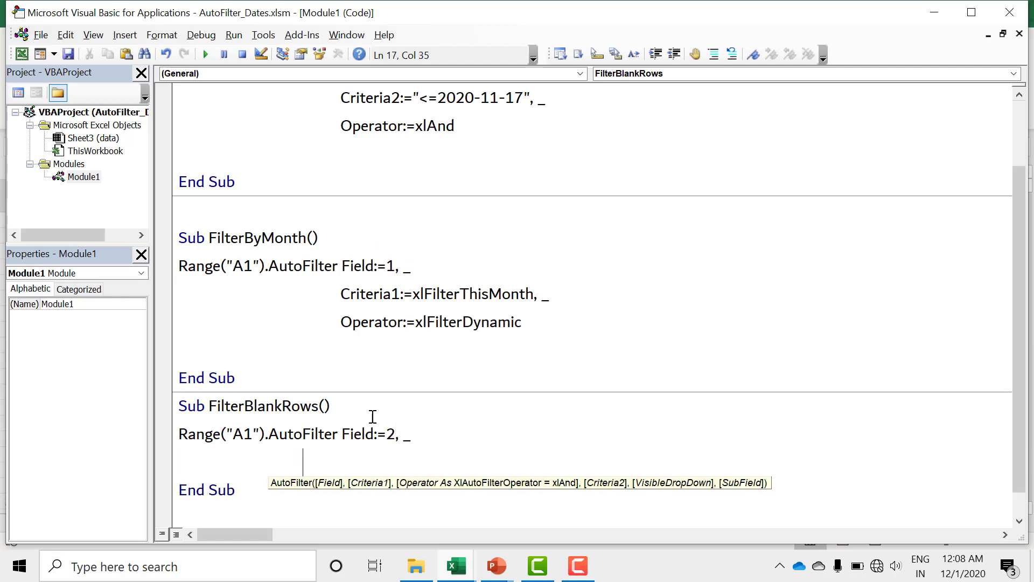
pyautogui.write('Cri')
pyautogui.write('teria1:')
pyautogui.write('=')
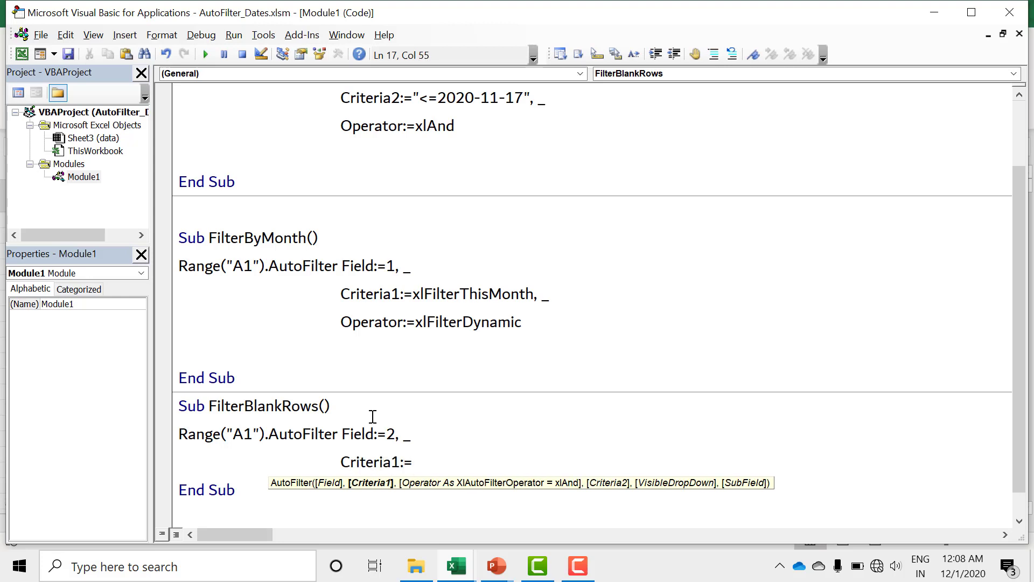
pyautogui.write('"="')
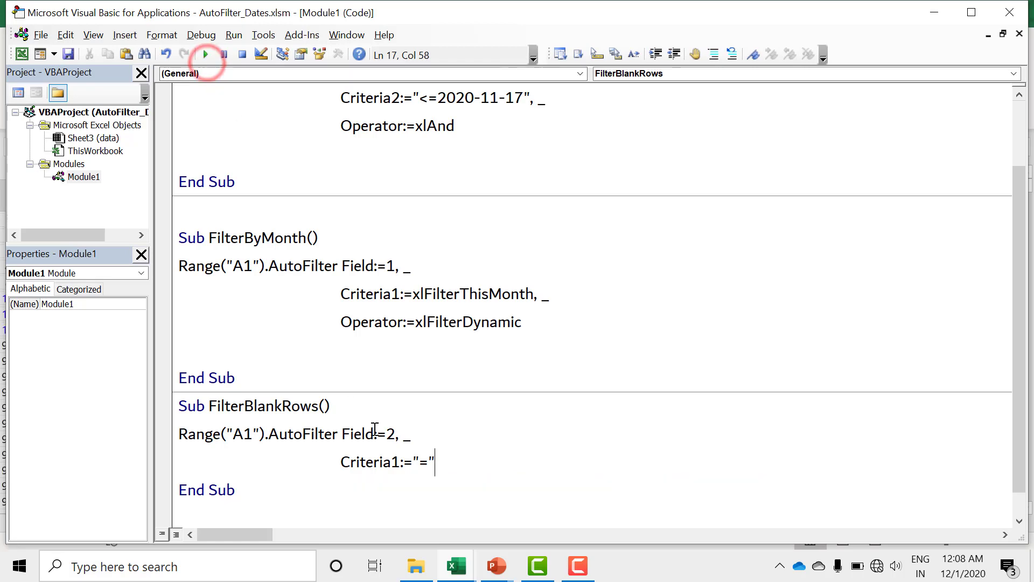
# Check the 8 blank-Rep rows in Excel, then change Criteria1 from "=" to "<>".
pyautogui.hotkey('alt', 'Tab')
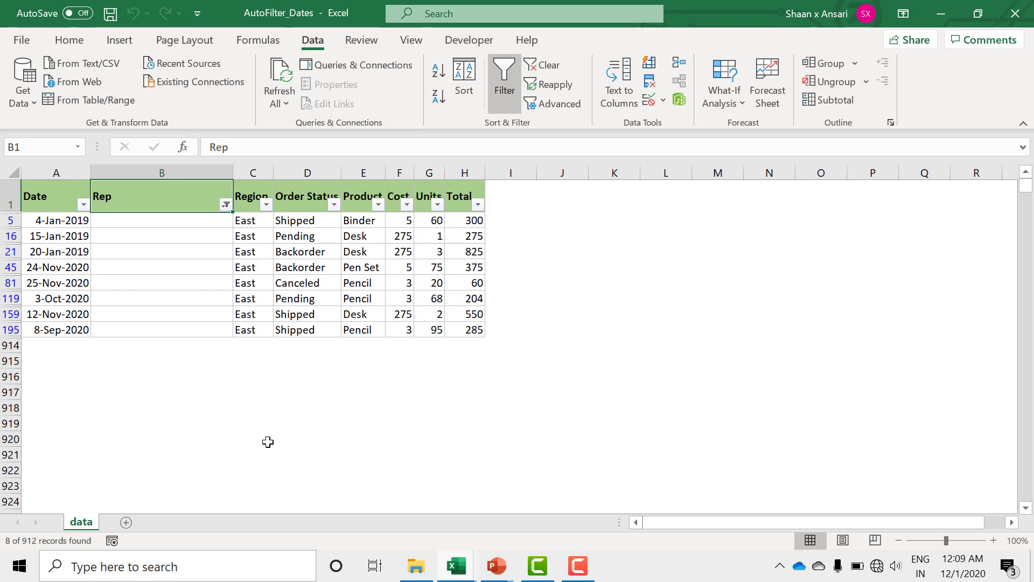
pyautogui.hotkey('alt', 'Tab')
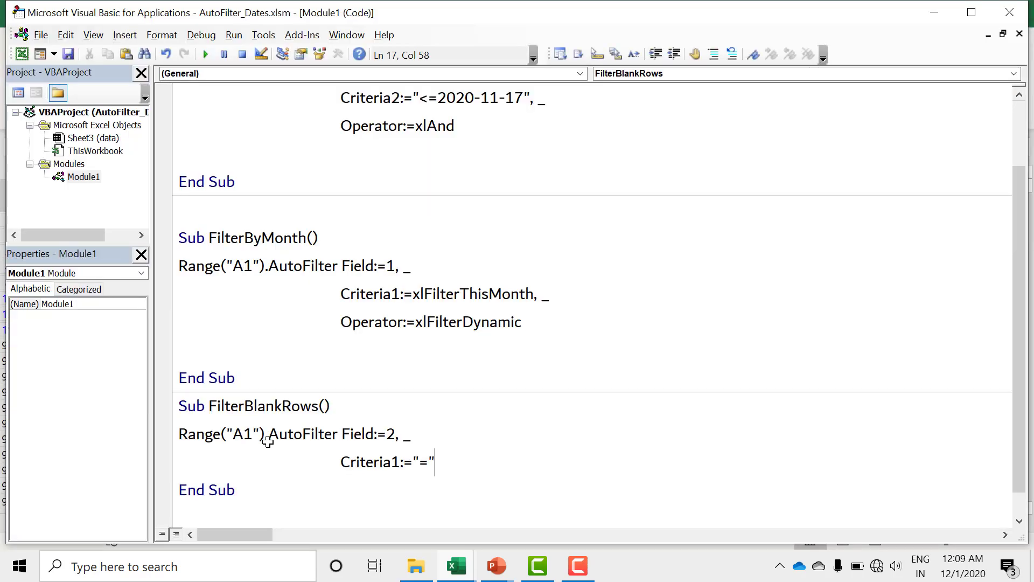
pyautogui.press('Left')
pyautogui.press('BackSpace')
pyautogui.write('<>')
# Run FilterBlankRows and review the 904 of 912 rows that have a Rep.
pyautogui.click(204, 56)
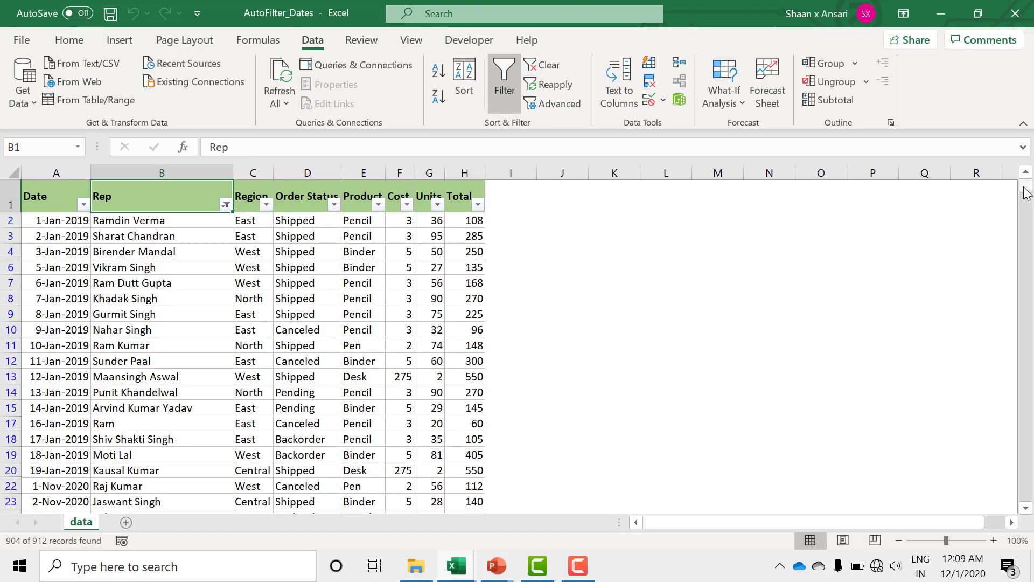
pyautogui.moveTo(1026, 189)
pyautogui.mouseDown()
pyautogui.moveTo(1031, 357)
pyautogui.moveTo(1026, 186)
pyautogui.mouseUp()
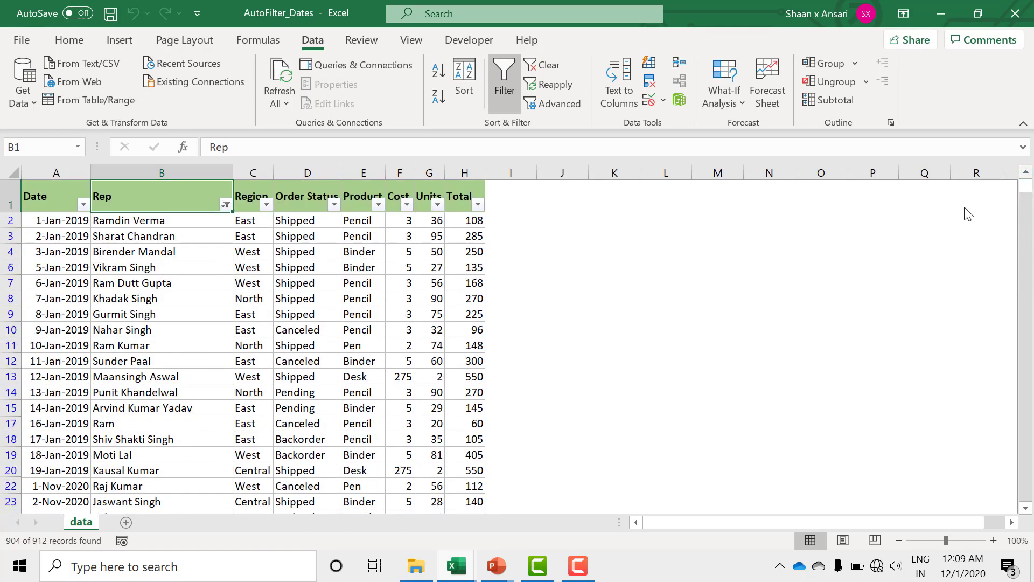
pyautogui.click(601, 267)
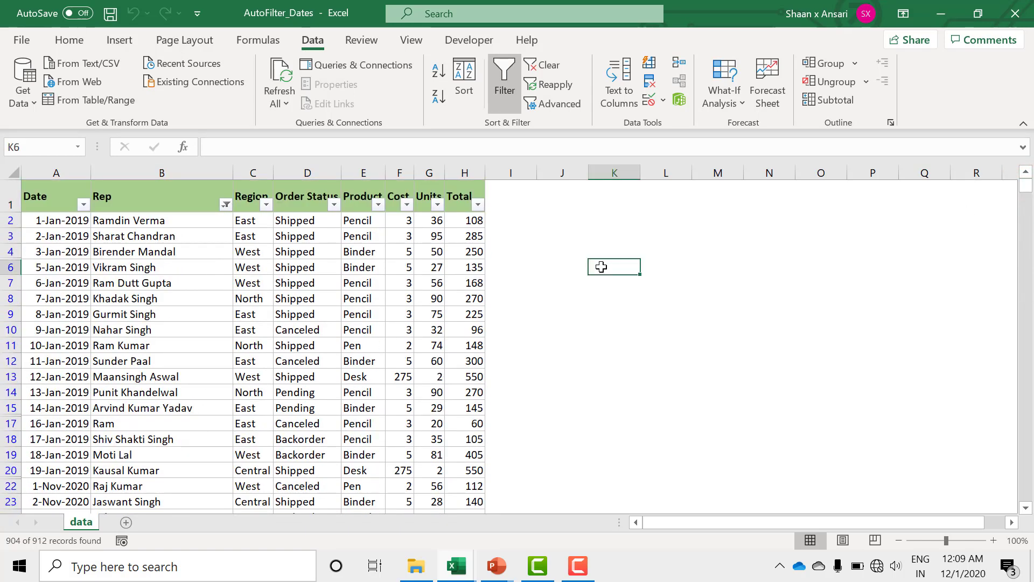